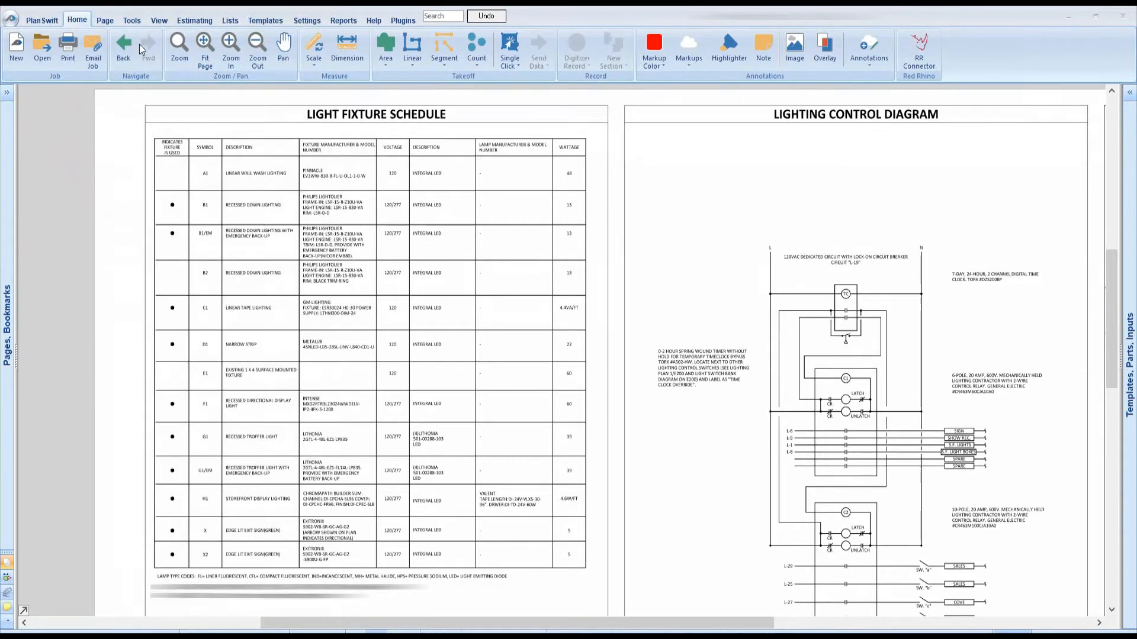
# Crop the light fixture schedule table into a new page named LIGHTR FIXTURE SCHEDULE
pyautogui.click(105, 20)
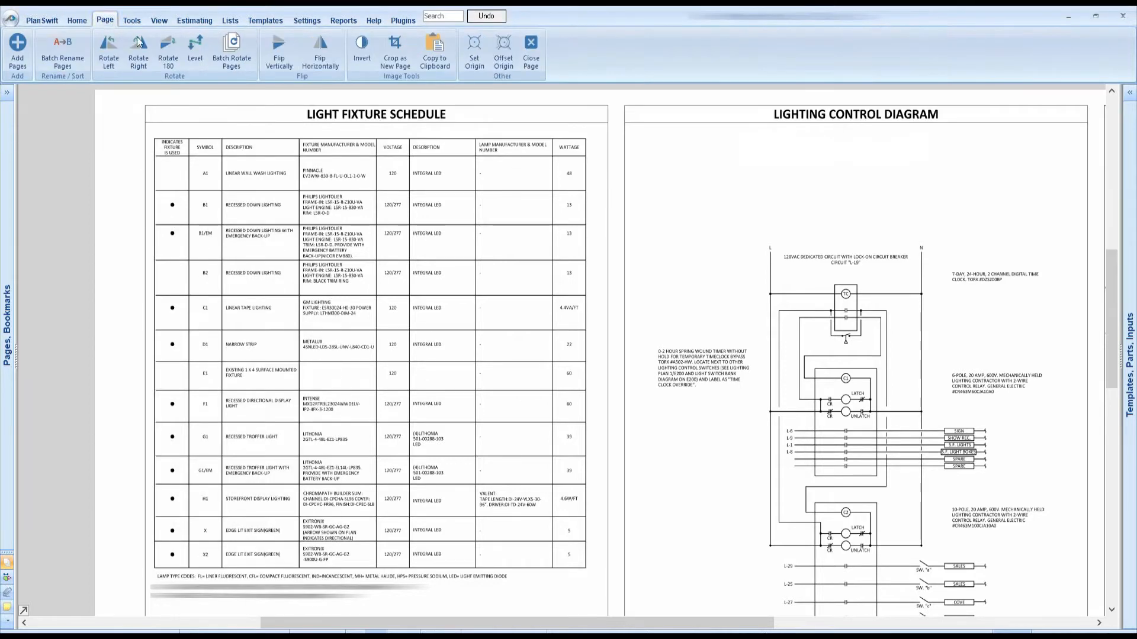
pyautogui.click(395, 47)
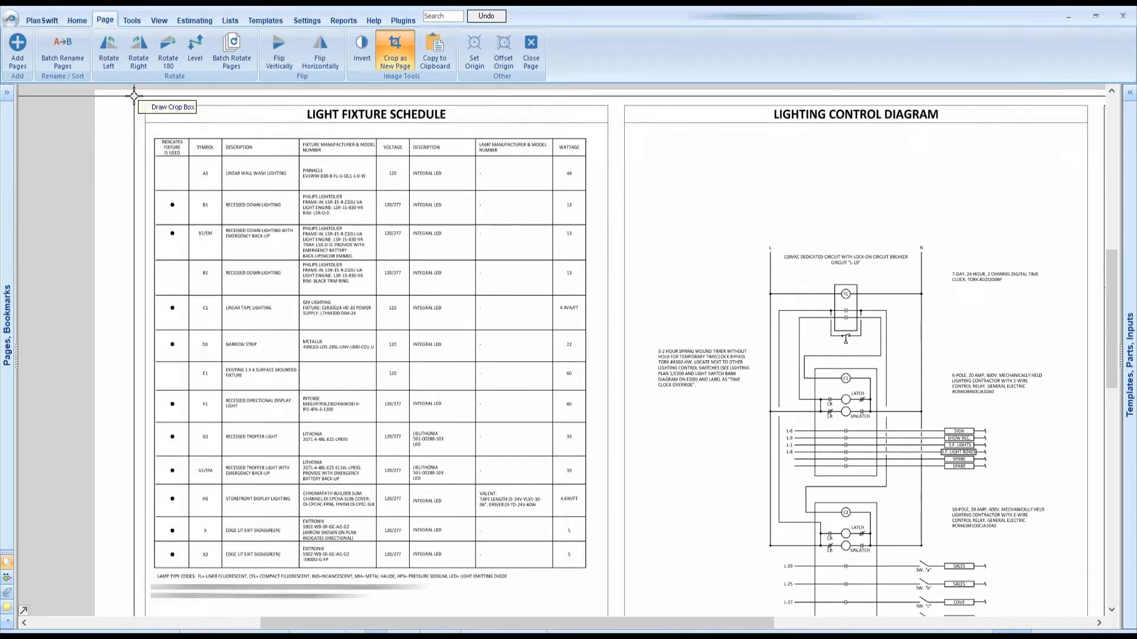
pyautogui.moveTo(134, 96); pyautogui.dragTo(601, 575)
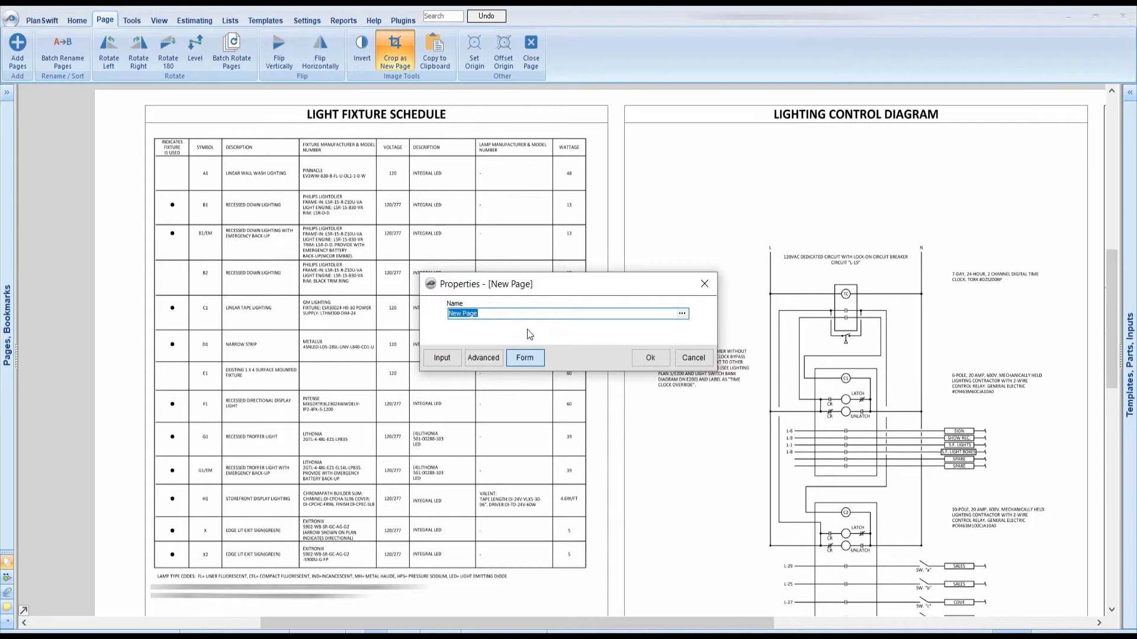
pyautogui.write('LIGHTR FIXTURE SCHEDULE')
pyautogui.click(650, 358)
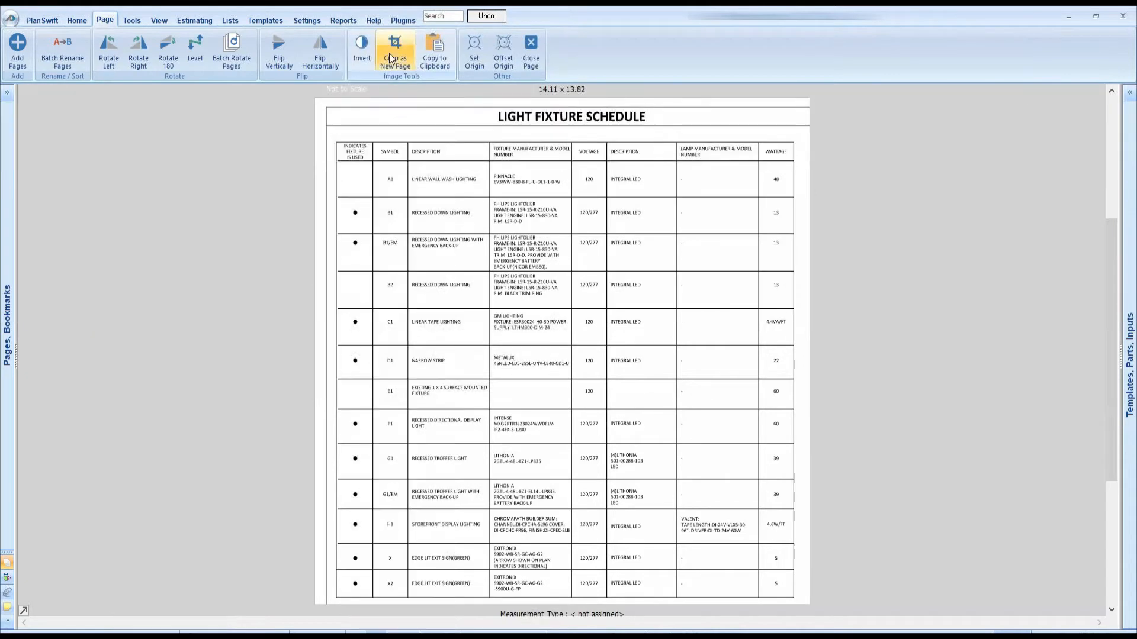
# Open the E200 LIGHTING PLAN page and examine the fixture symbols and tags across the whole floor plan
pyautogui.click(7, 94)
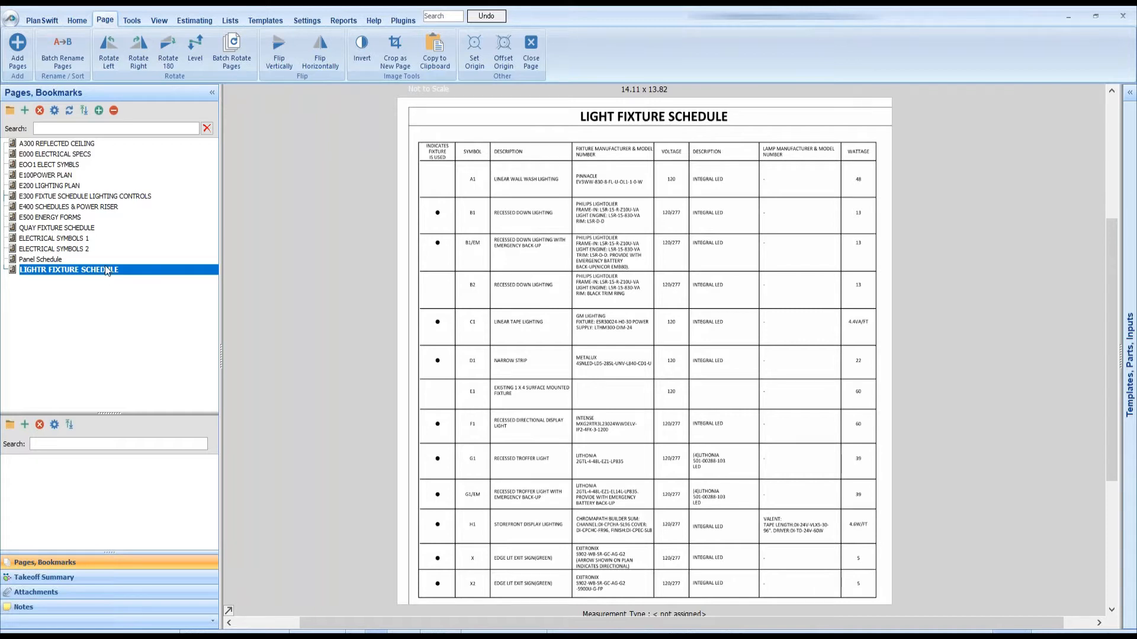
pyautogui.click(94, 187)
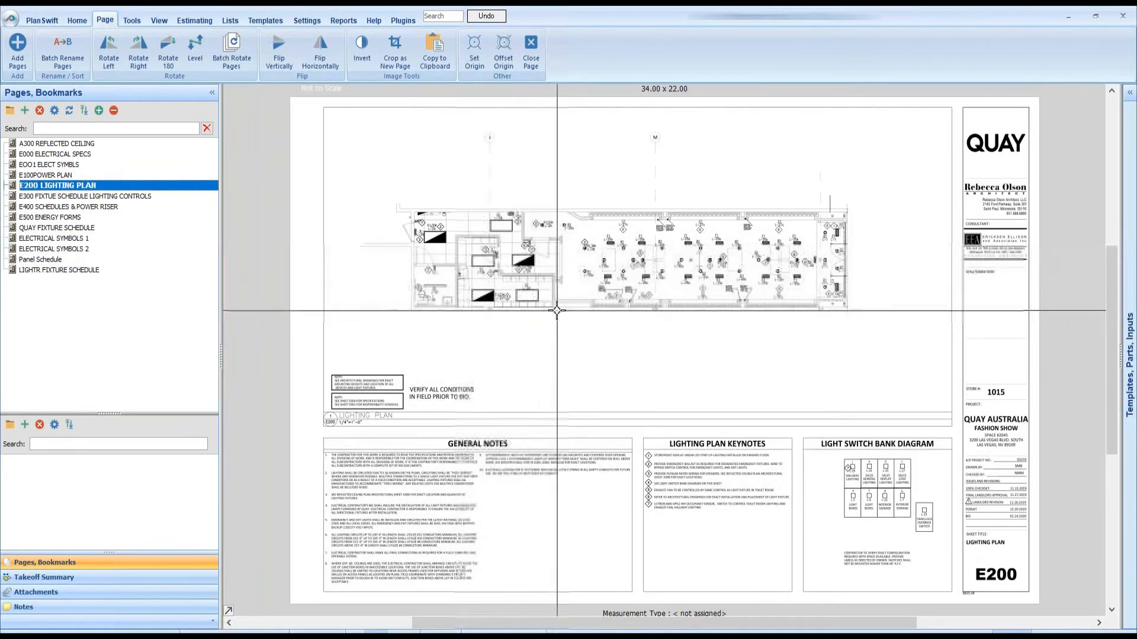
pyautogui.scroll(2, 557, 310)
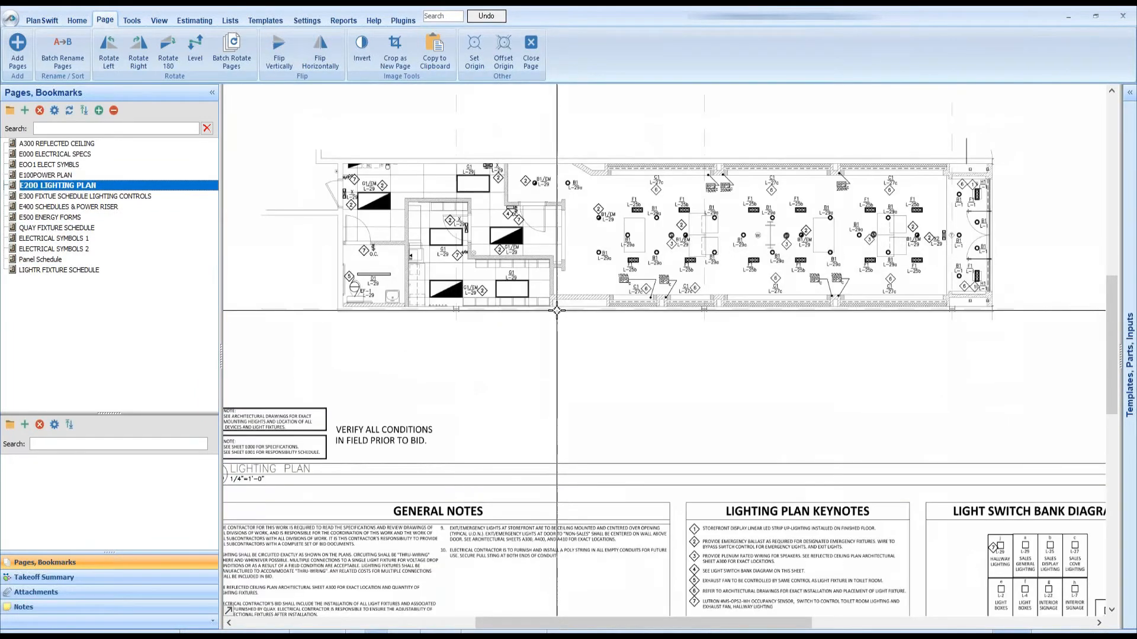
pyautogui.scroll(2, 556, 311)
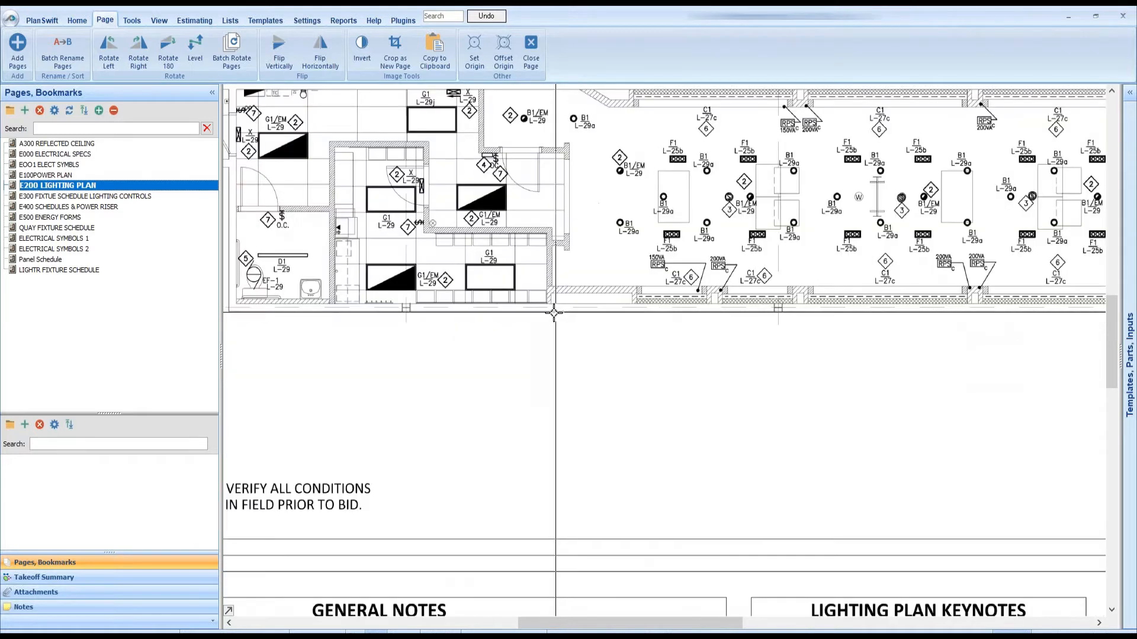
pyautogui.click(211, 93)
pyautogui.moveTo(394, 325); pyautogui.dragTo(353, 391)
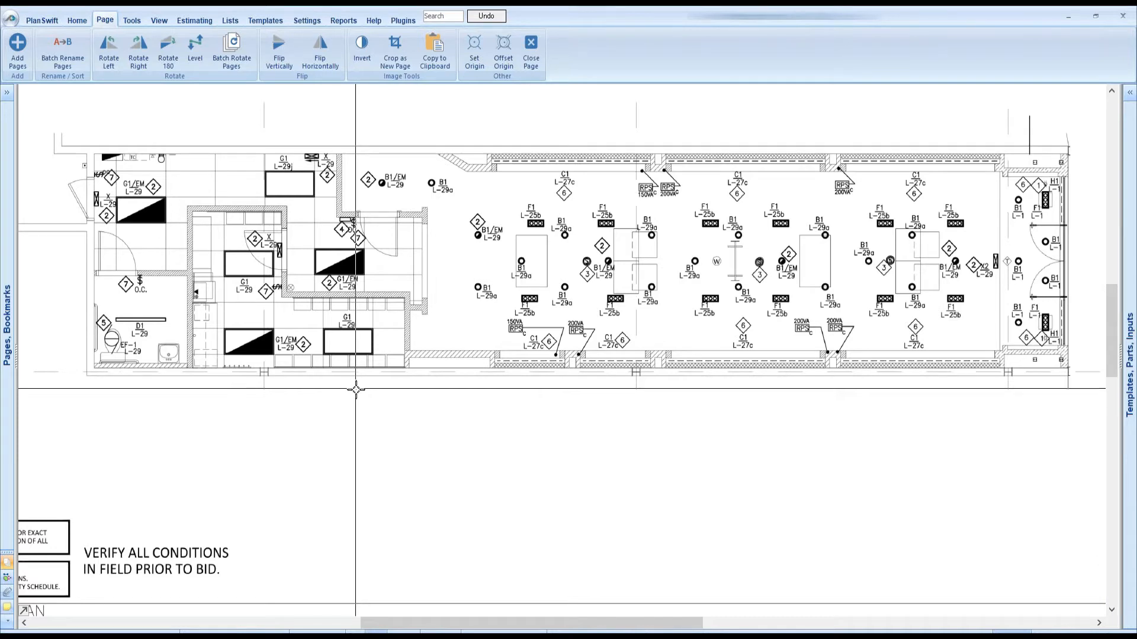
pyautogui.scroll(2, 359, 383)
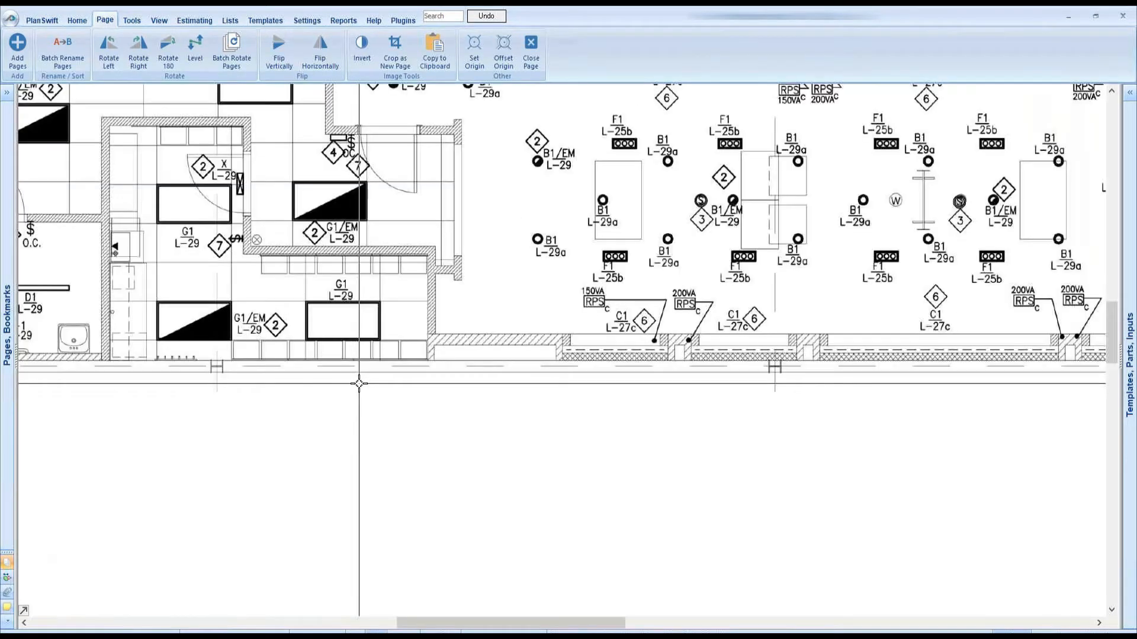
pyautogui.scroll(2, 509, 399)
pyautogui.moveTo(509, 399); pyautogui.dragTo(539, 428)
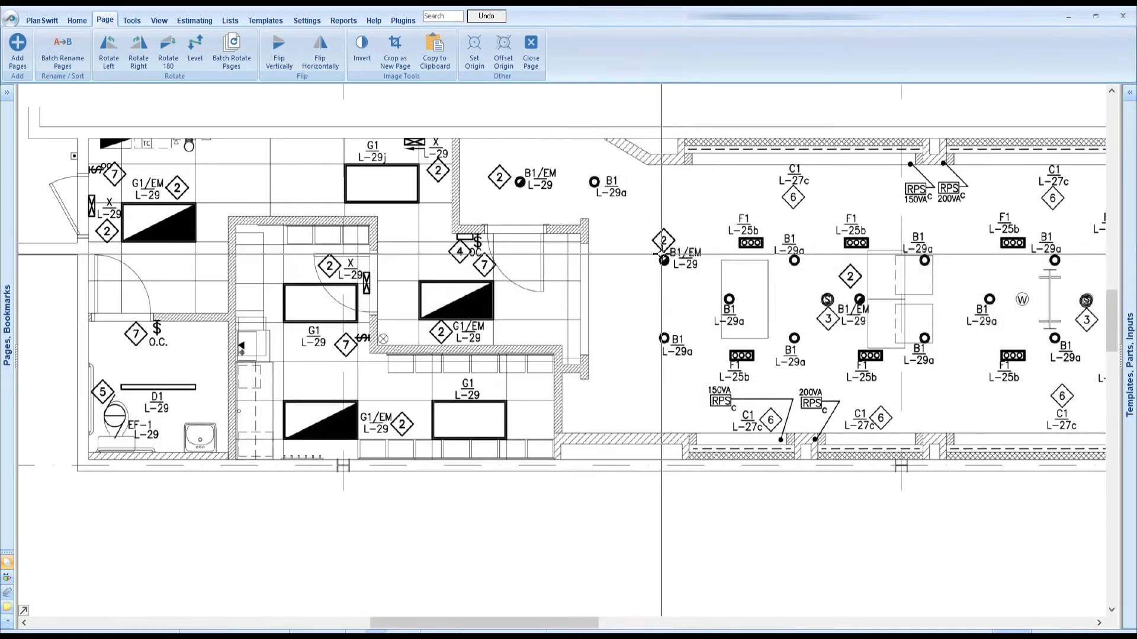
pyautogui.moveTo(818, 254)
pyautogui.mouseDown()
pyautogui.moveTo(811, 274)
pyautogui.moveTo(506, 296)
pyautogui.mouseUp()
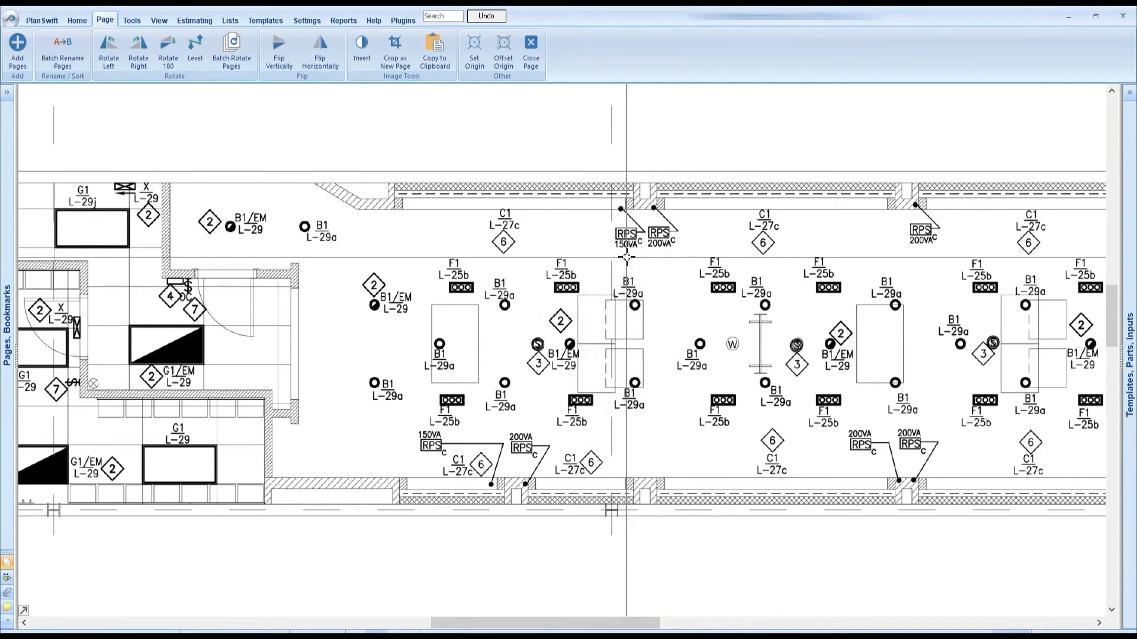
pyautogui.scroll(-2, 627, 257)
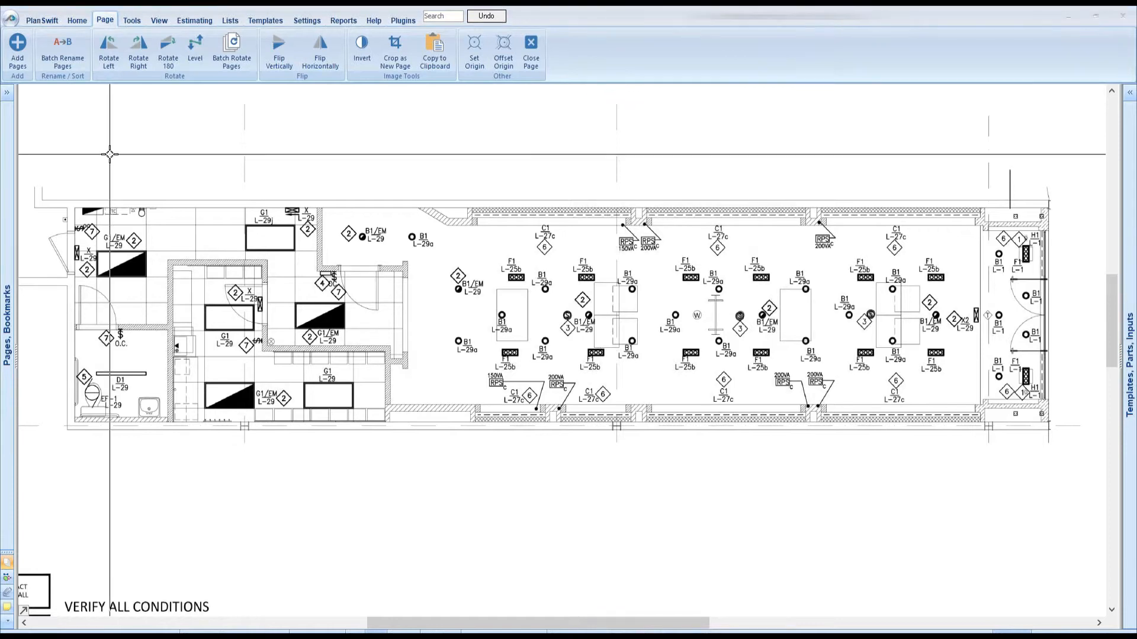
# Open the LIGHTR FIXTURE SCHEDULE page and review the fixture symbols, descriptions and which types are marked as used
pyautogui.click(77, 21)
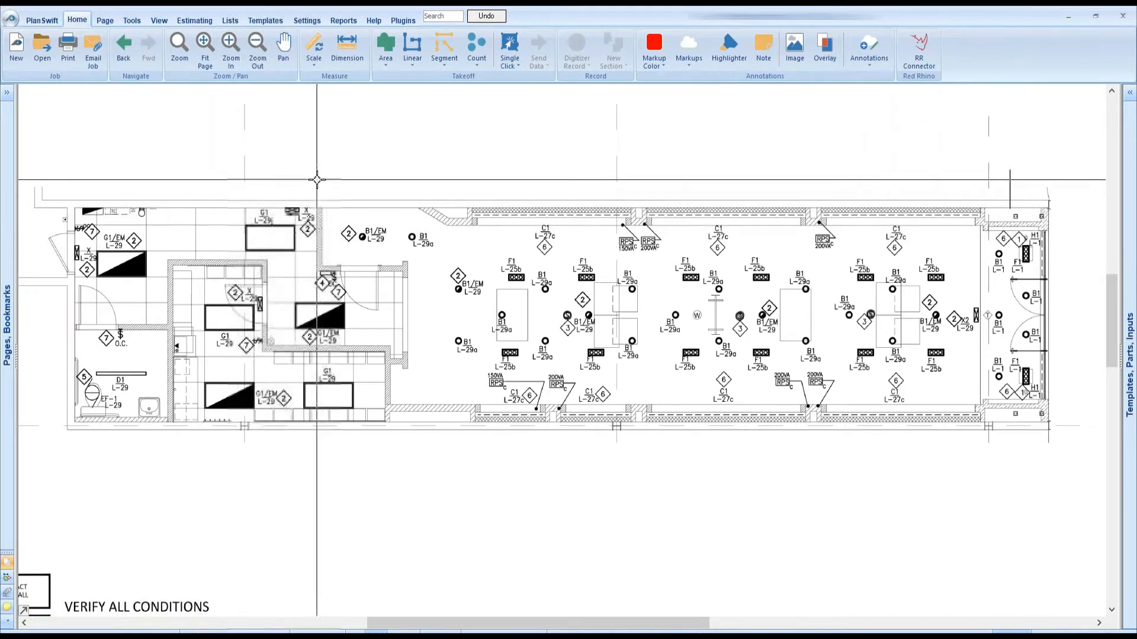
pyautogui.click(7, 93)
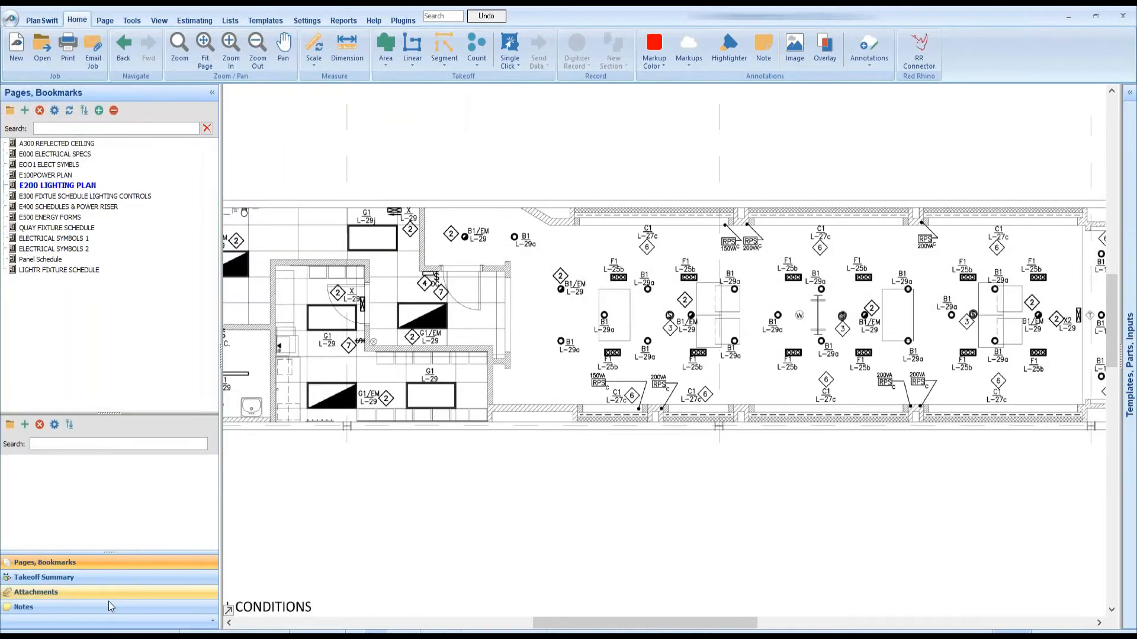
pyautogui.click(55, 269)
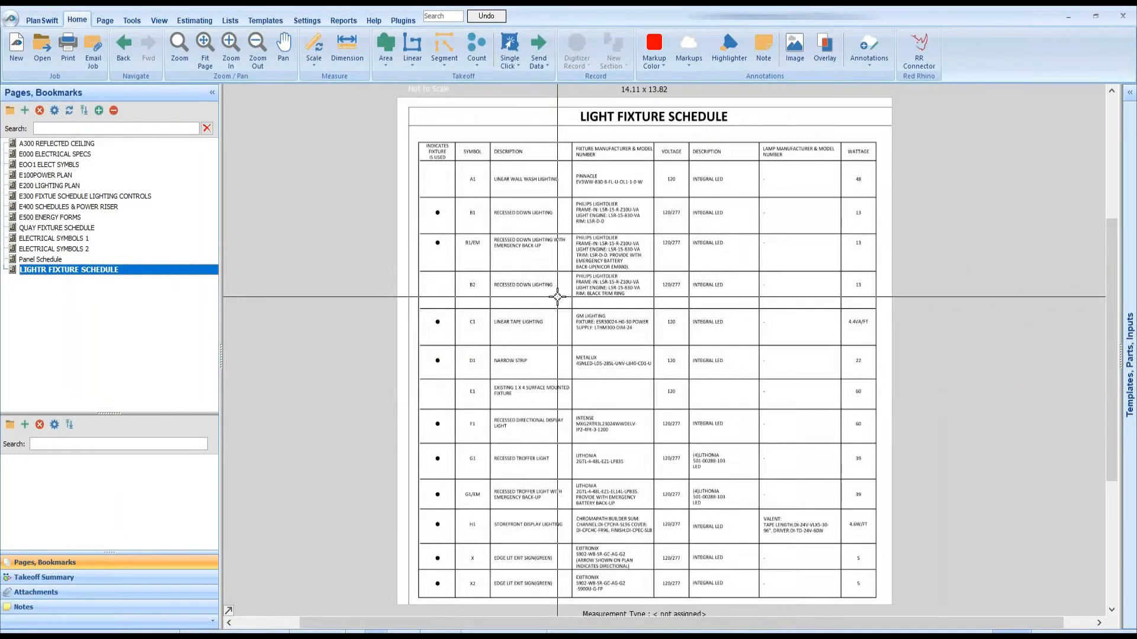
pyautogui.scroll(2, 551, 293)
pyautogui.moveTo(551, 291); pyautogui.dragTo(530, 407)
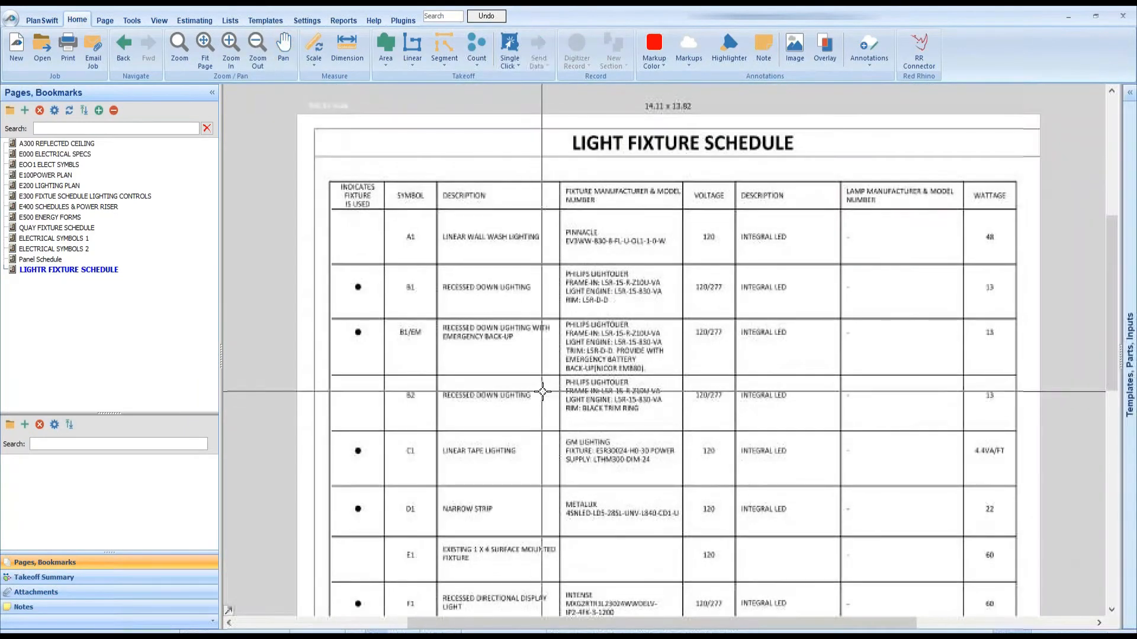
pyautogui.scroll(1, 542, 391)
pyautogui.moveTo(554, 338); pyautogui.dragTo(515, 336)
pyautogui.scroll(-1, 572, 413)
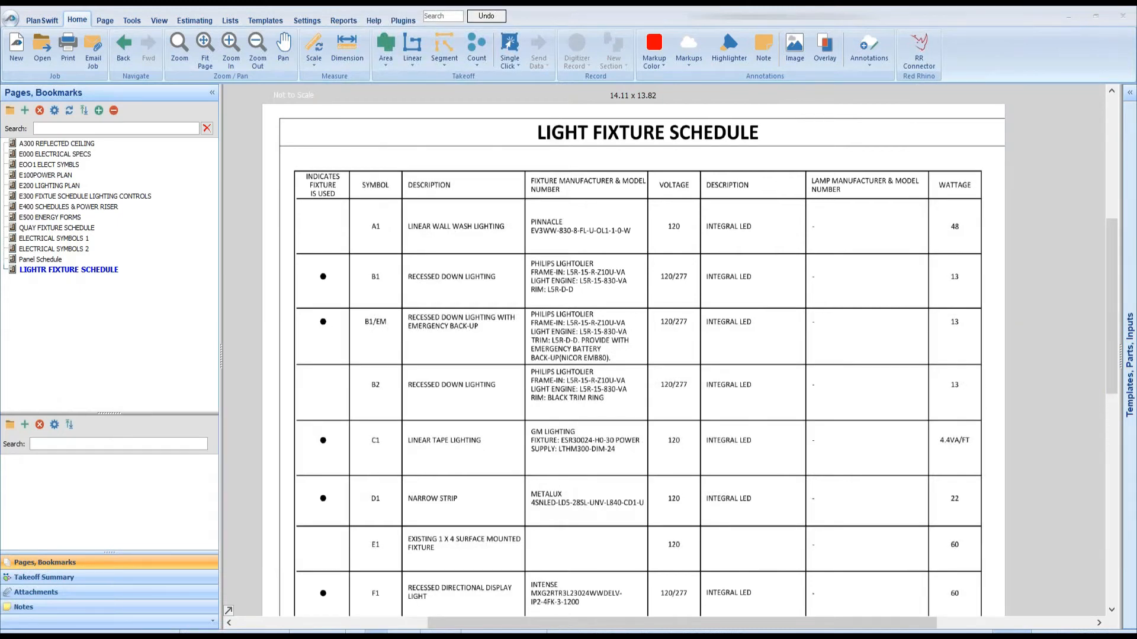
# Create a count takeoff named B1 with the Plus shape on the E200 LIGHTING PLAN page, keeping the blue color and solid fill
pyautogui.click(50, 186)
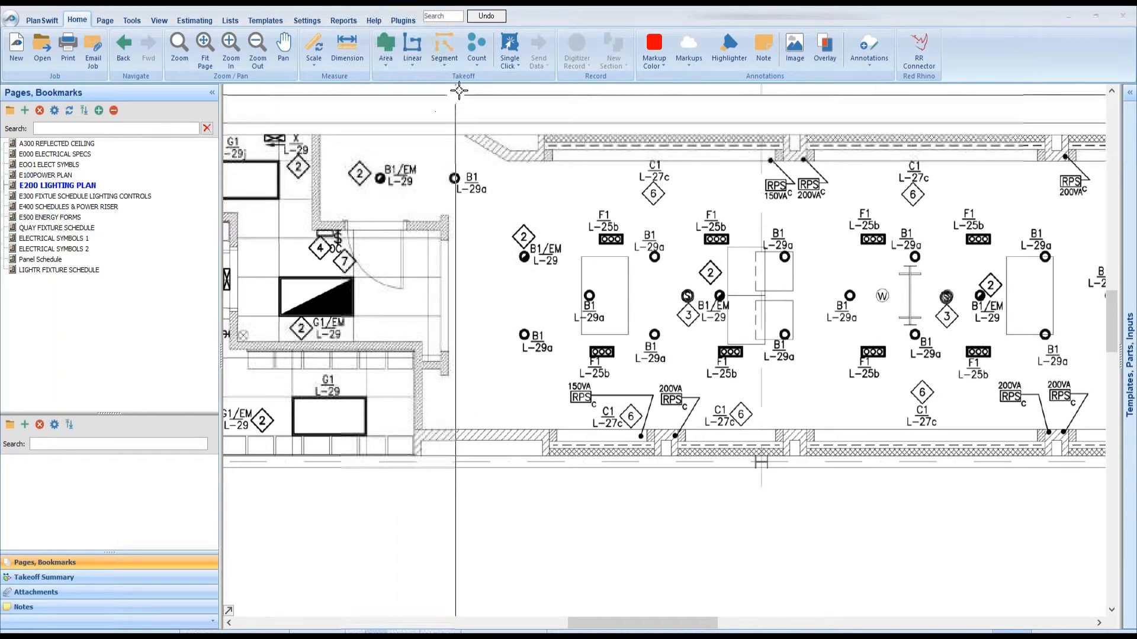
pyautogui.click(477, 64)
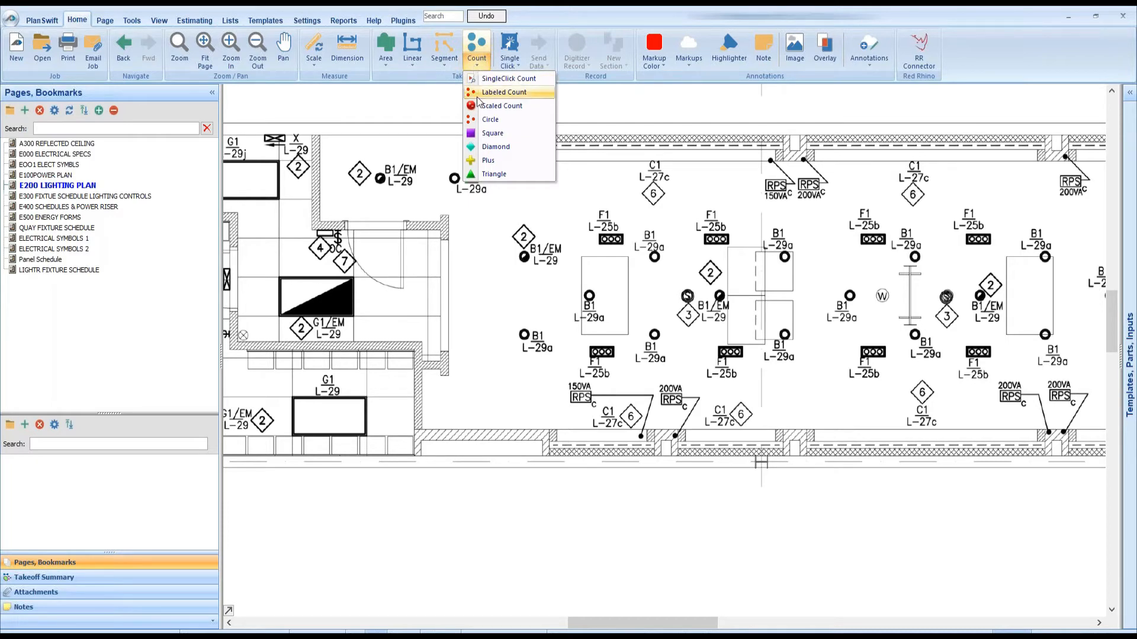
pyautogui.click(499, 161)
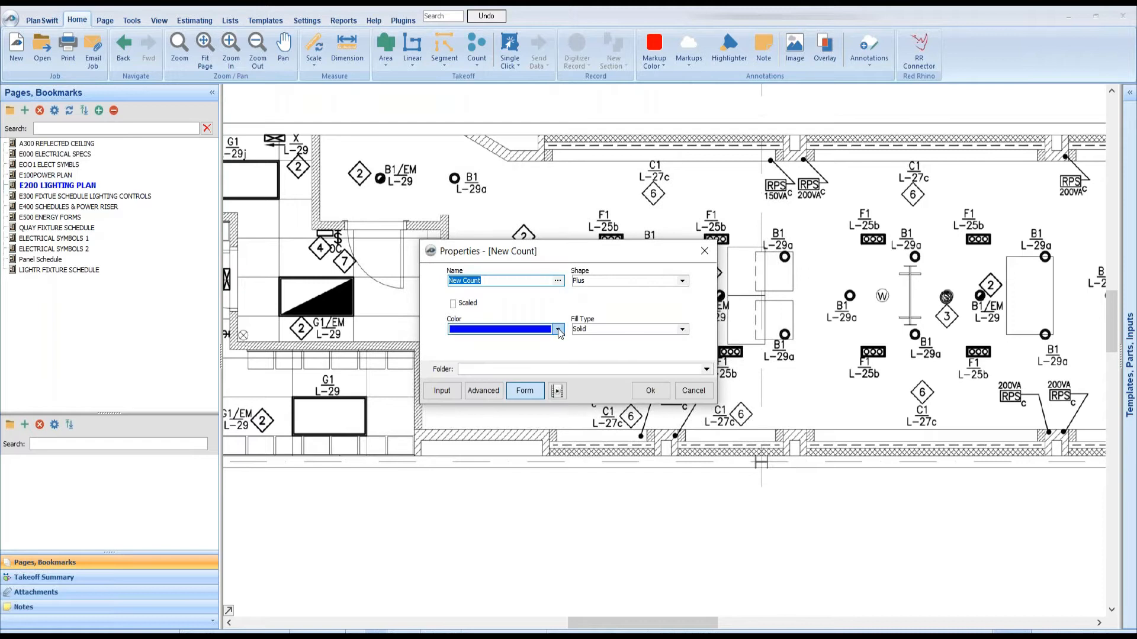
pyautogui.click(558, 330)
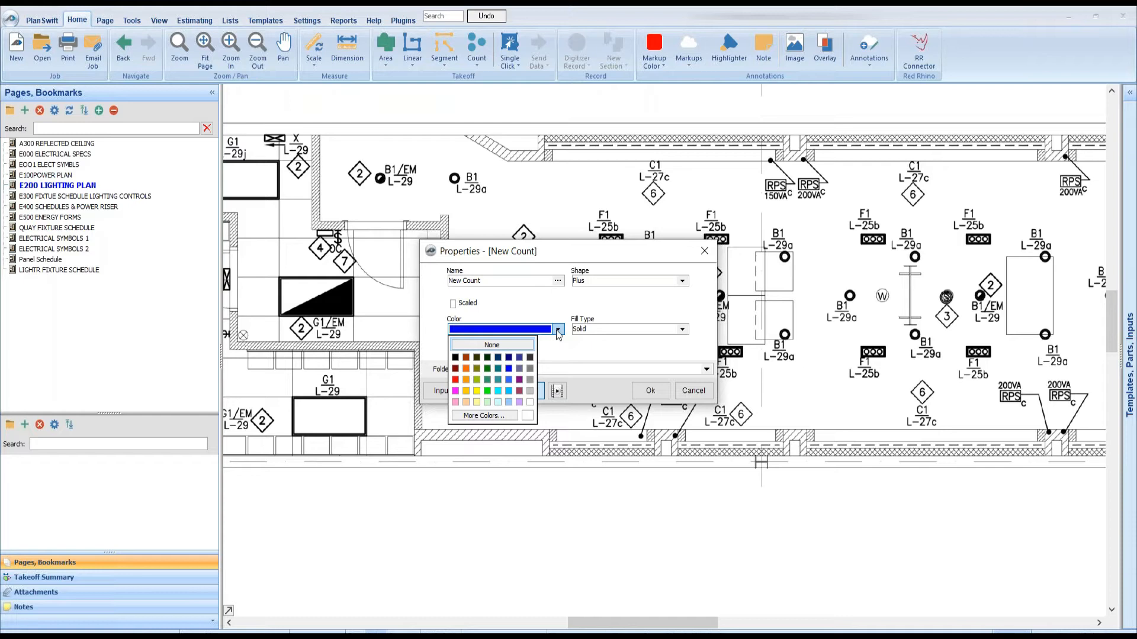
pyautogui.click(486, 334)
pyautogui.click(486, 335)
pyautogui.click(480, 281)
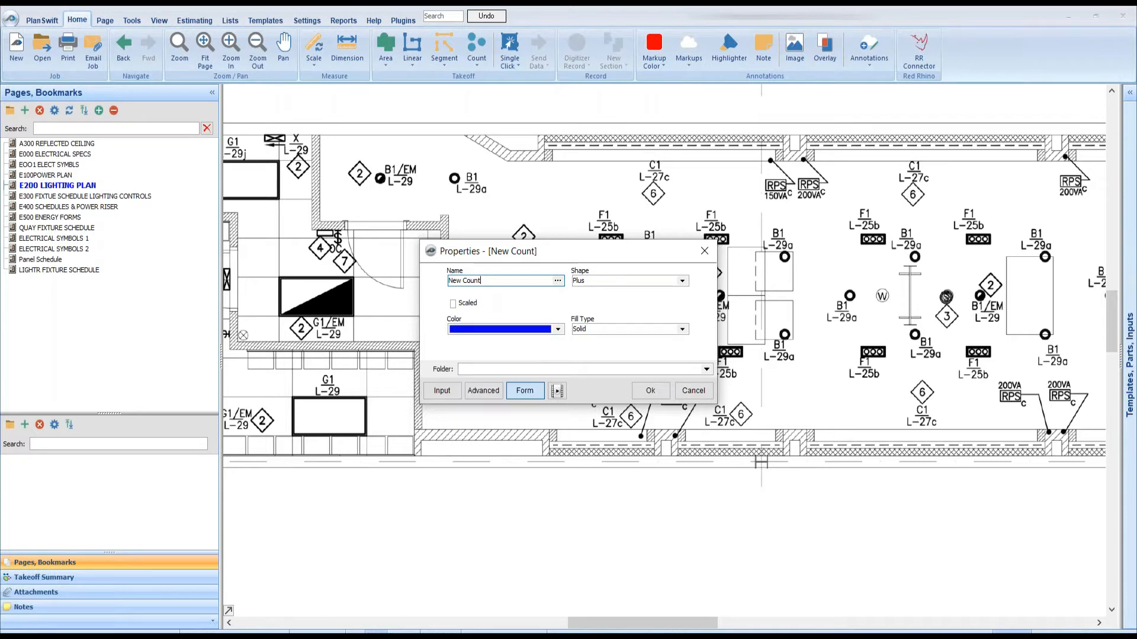
pyautogui.moveTo(495, 278); pyautogui.dragTo(445, 294)
pyautogui.write('B1')
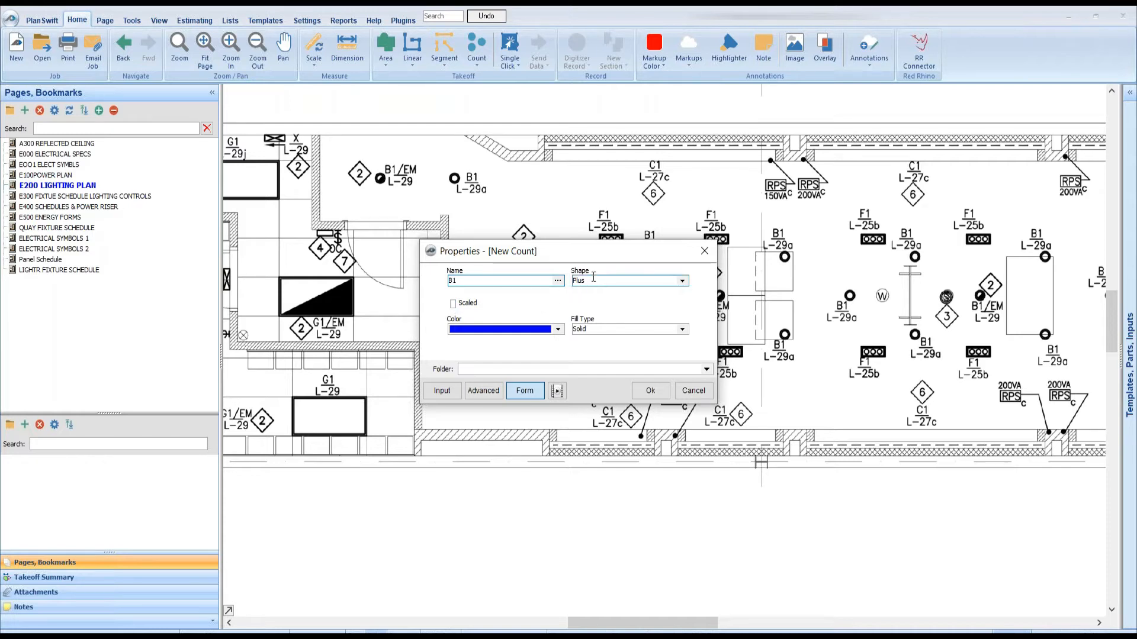
pyautogui.click(683, 282)
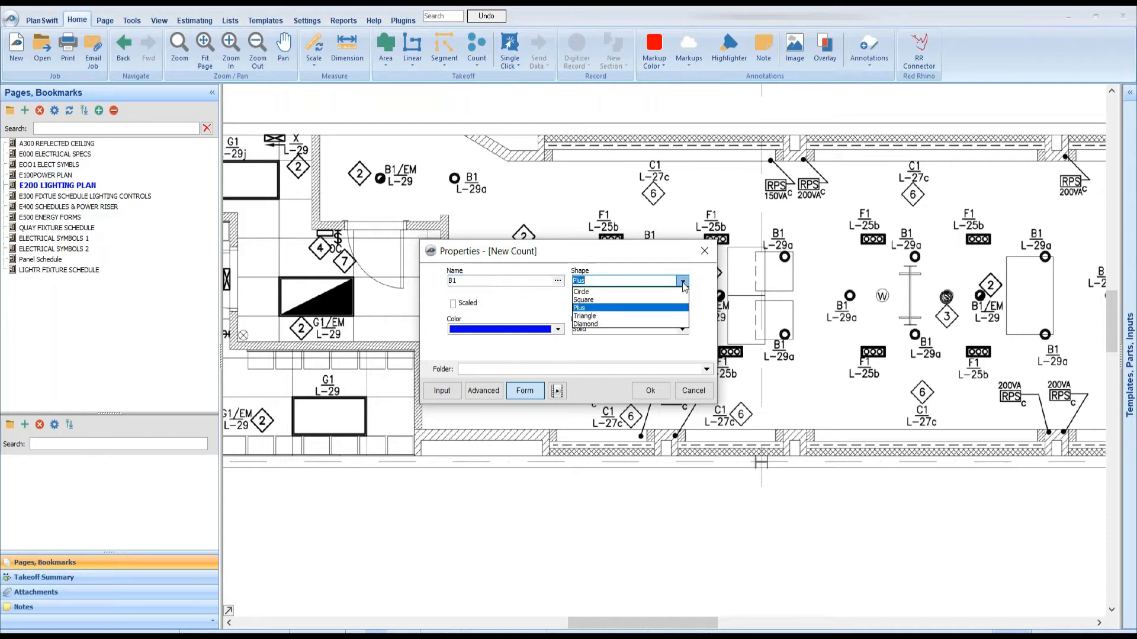
pyautogui.click(635, 309)
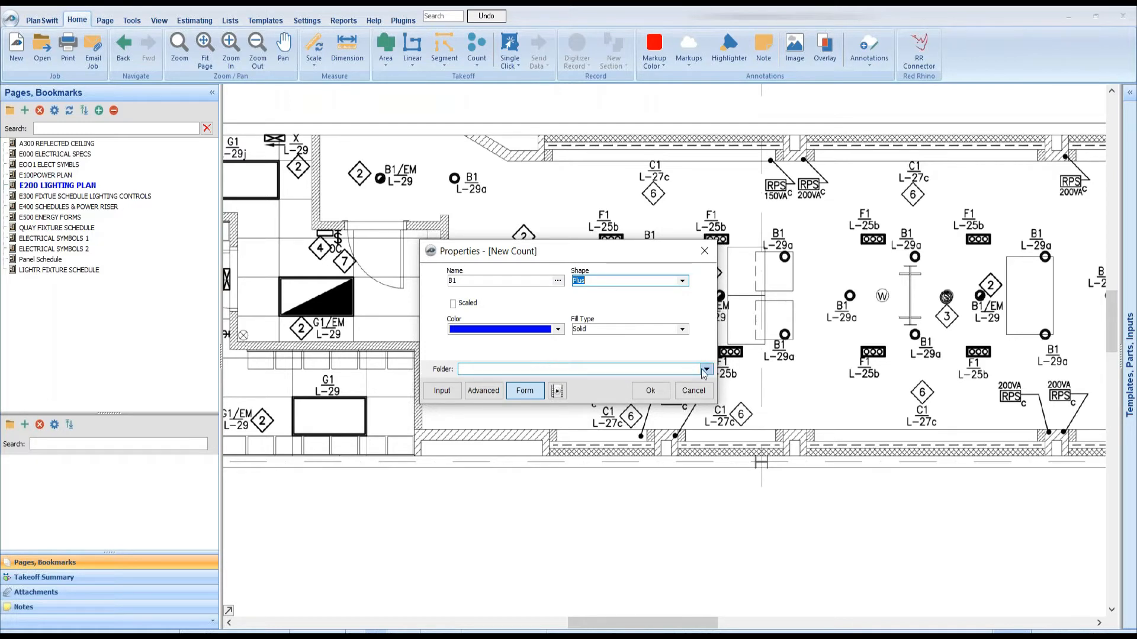
pyautogui.click(658, 391)
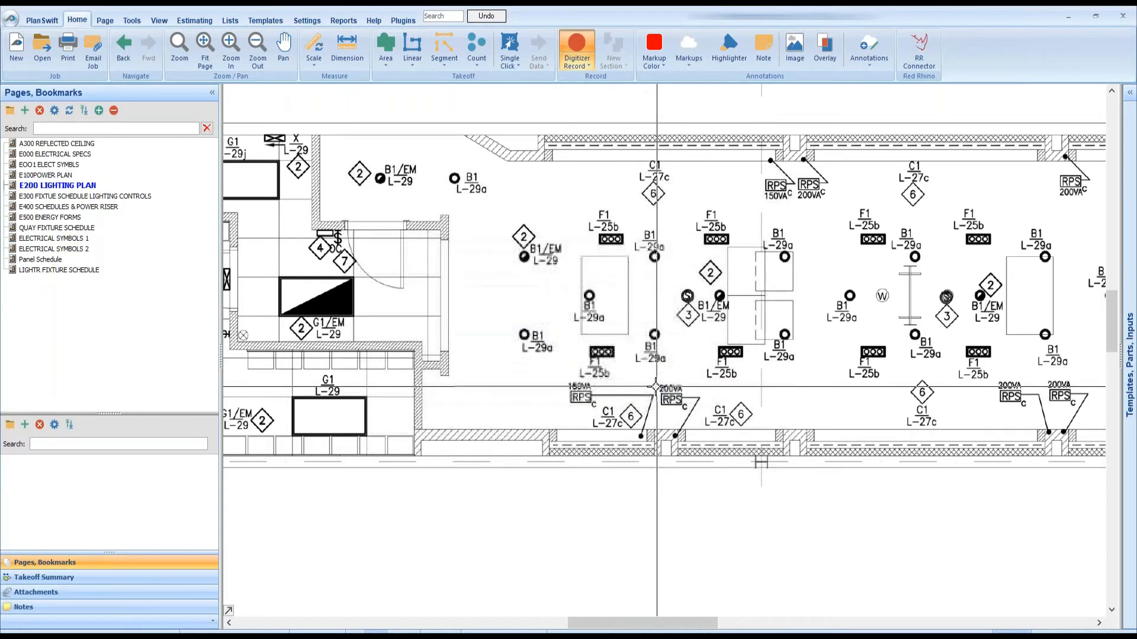
# Place B1 count markers on four B1 fixtures between the sales area entrance and the first pair of adjoining display tables
pyautogui.click(580, 49)
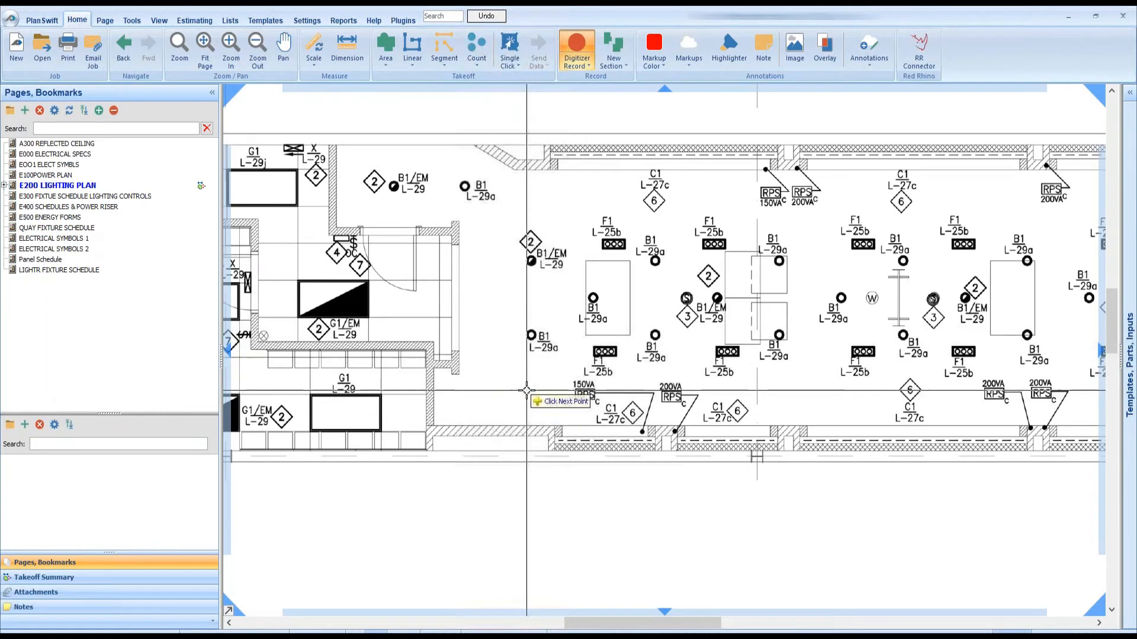
pyautogui.scroll(2, 526, 390)
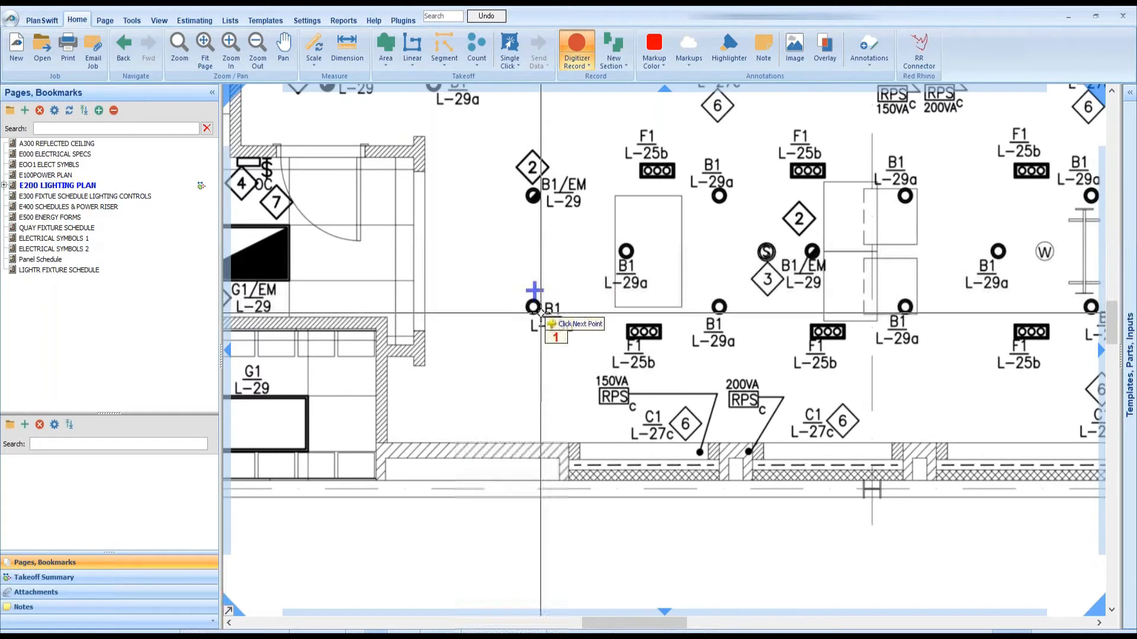
pyautogui.click(534, 290)
pyautogui.moveTo(630, 269); pyautogui.dragTo(532, 288)
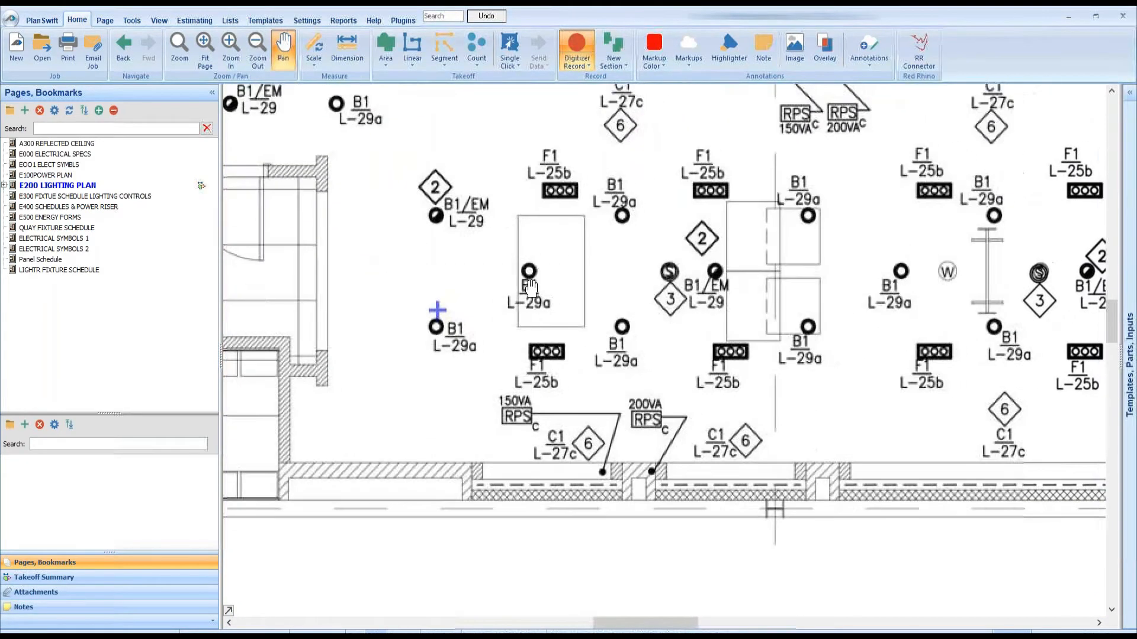
pyautogui.click(621, 232)
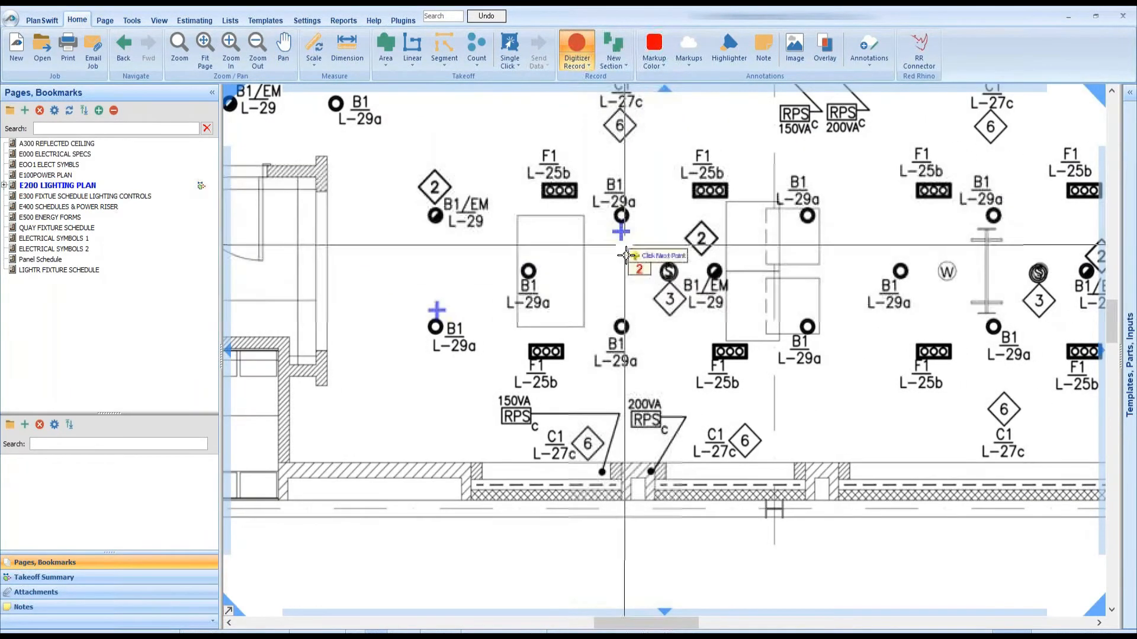
pyautogui.click(623, 309)
pyautogui.click(810, 309)
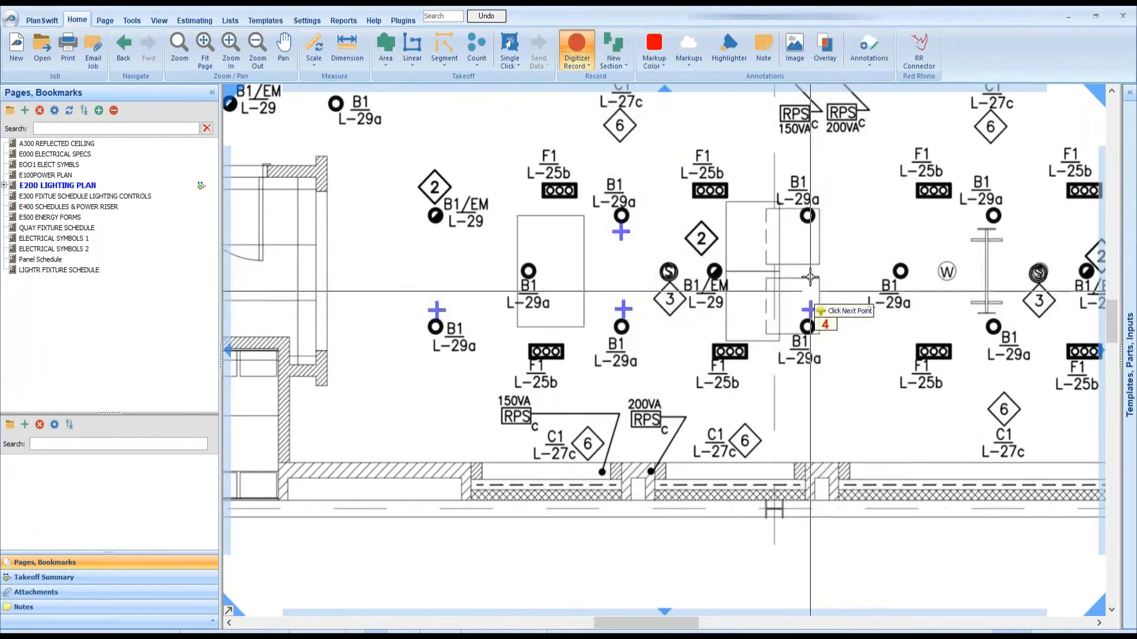
# Place B1 count markers on the five B1 fixtures around the W symbol, the display rack and the next display table
pyautogui.click(894, 256)
pyautogui.moveTo(917, 281); pyautogui.dragTo(560, 287)
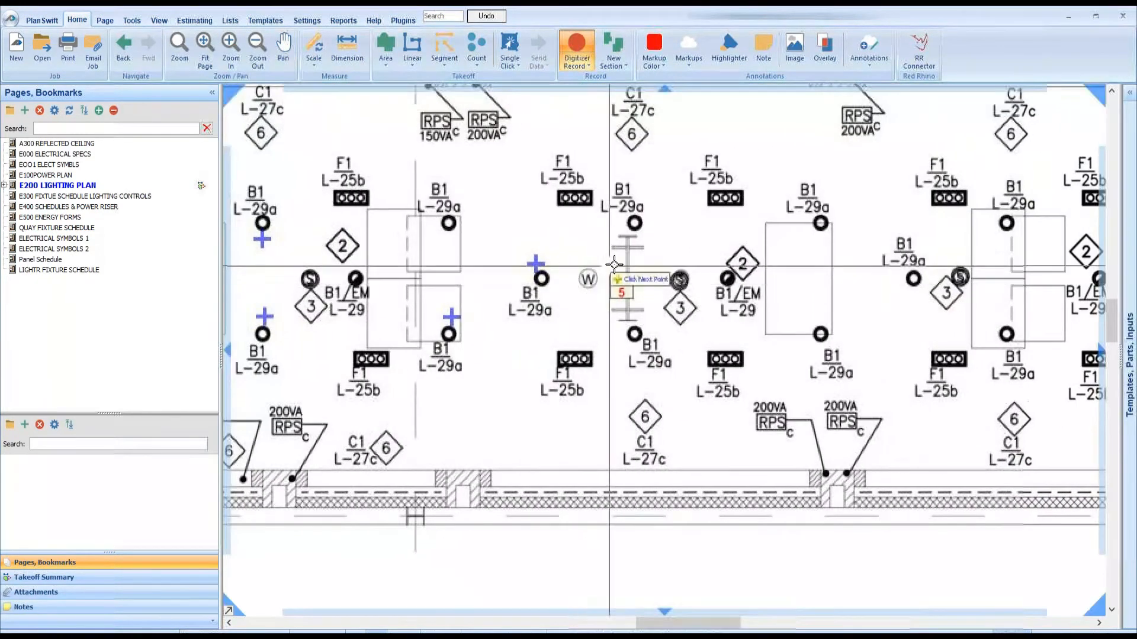
pyautogui.click(635, 242)
pyautogui.click(634, 320)
pyautogui.click(813, 322)
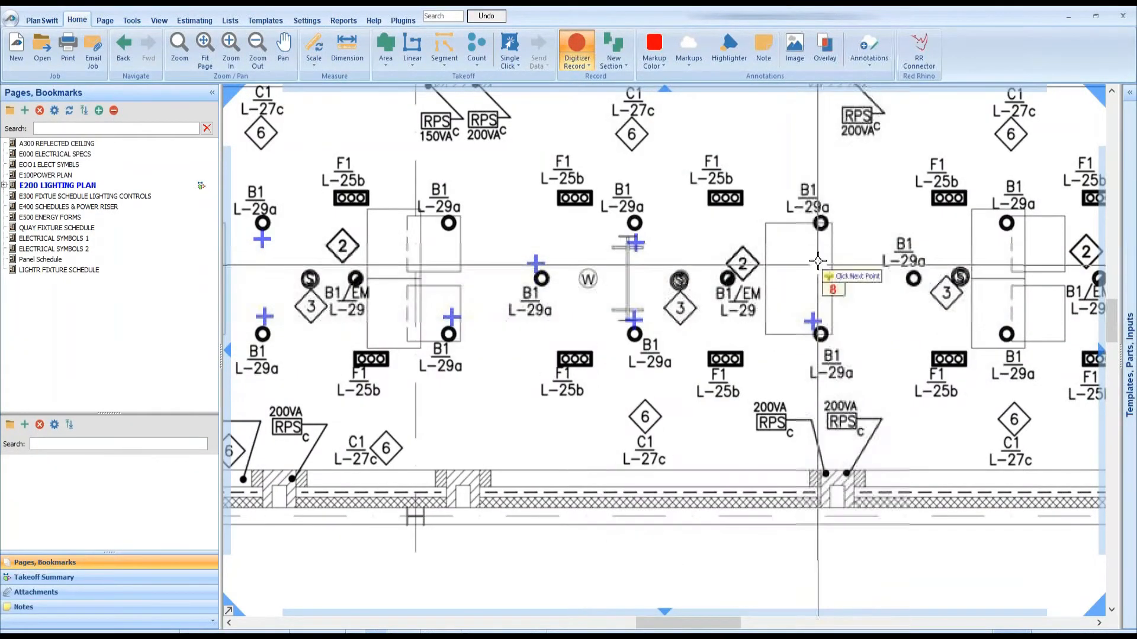
pyautogui.click(818, 239)
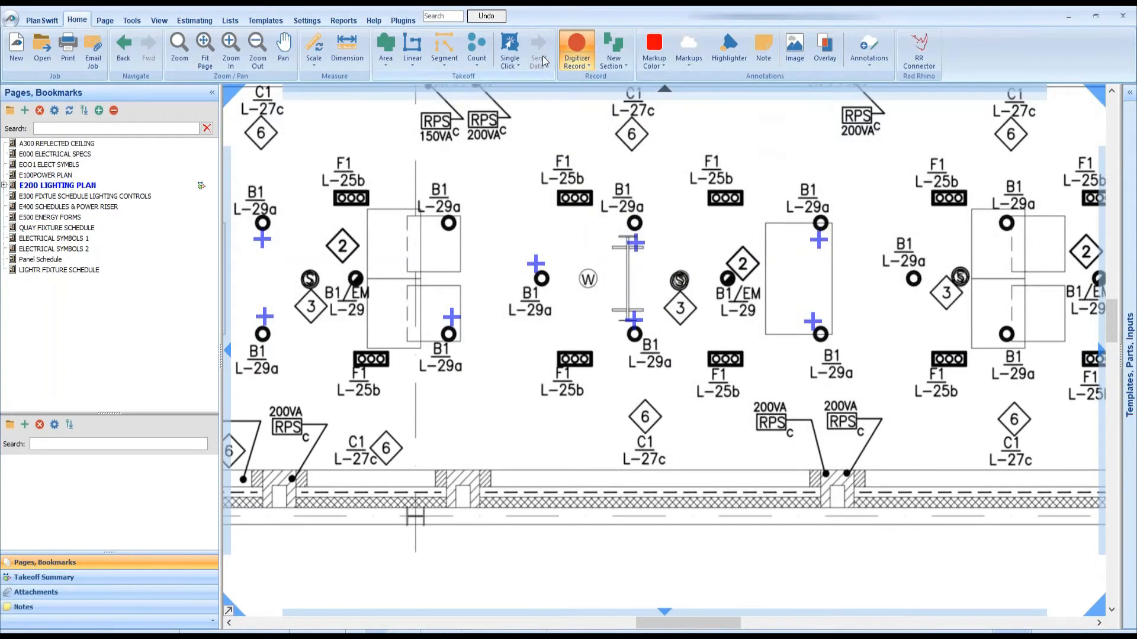
# Finish recording the B1 count and expand the E200 LIGHTING PLAN page to show its takeoff items
pyautogui.click(577, 47)
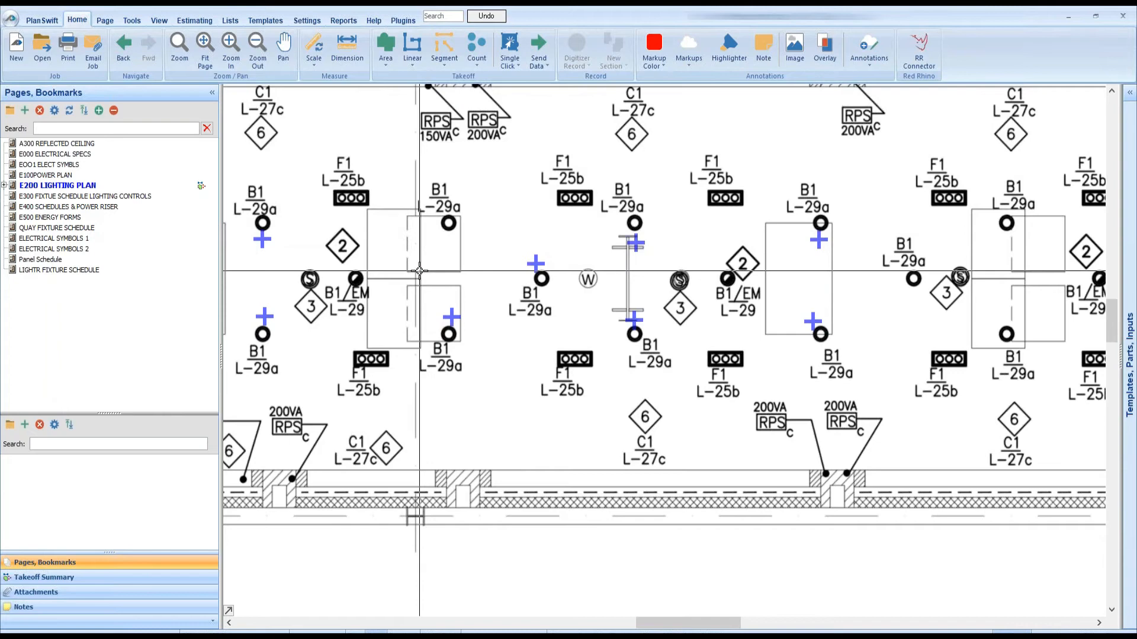
pyautogui.moveTo(426, 275)
pyautogui.mouseDown()
pyautogui.moveTo(473, 316)
pyautogui.moveTo(605, 340)
pyautogui.moveTo(704, 317)
pyautogui.mouseUp()
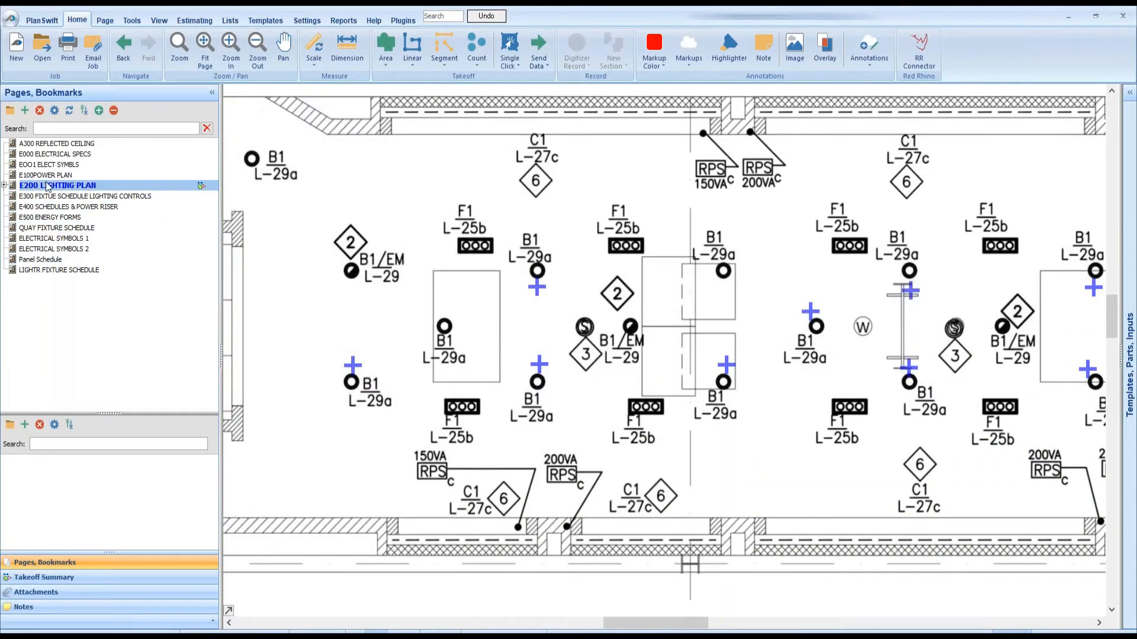
pyautogui.click(4, 186)
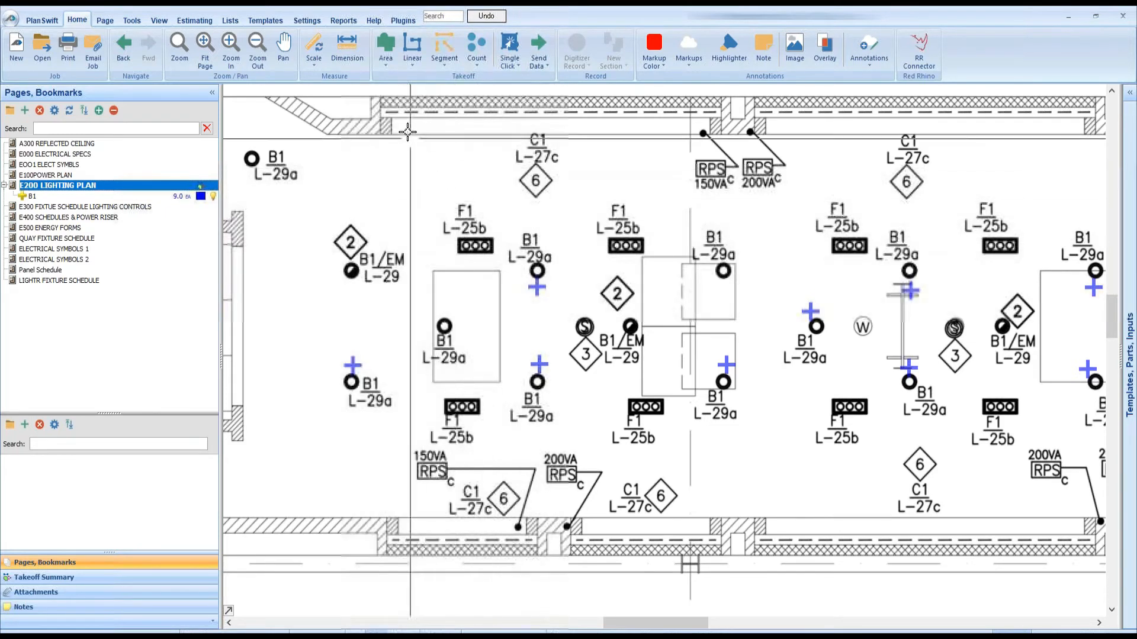
# Create a count takeoff named B1/EM with the Plus shape, magenta color and solid fill on the E200 LIGHTING PLAN page
pyautogui.click(478, 65)
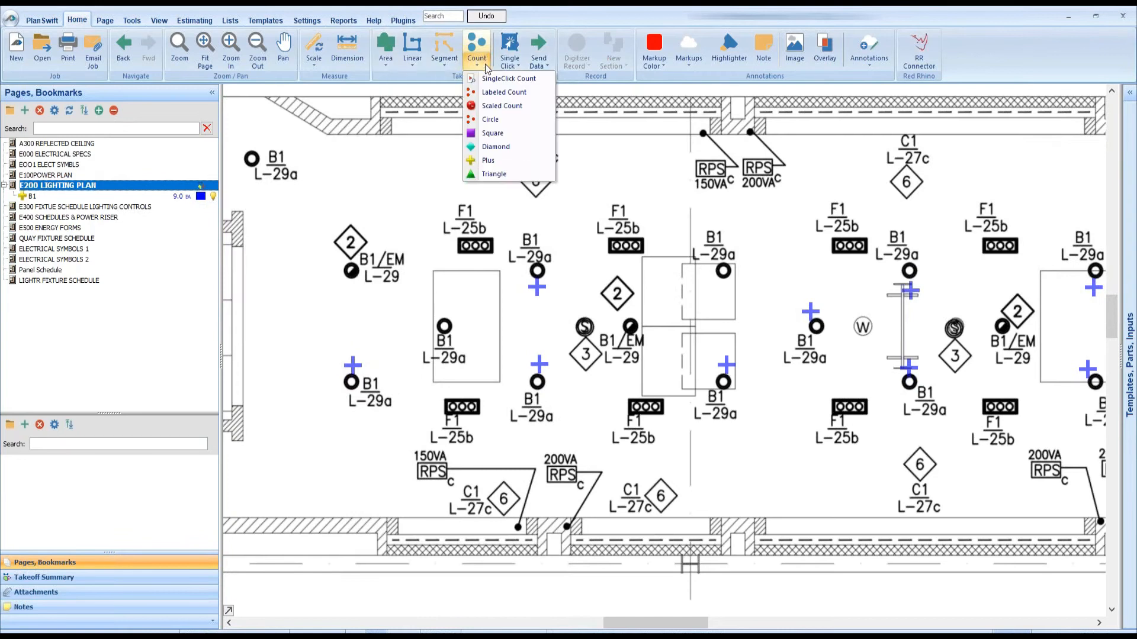
pyautogui.click(489, 161)
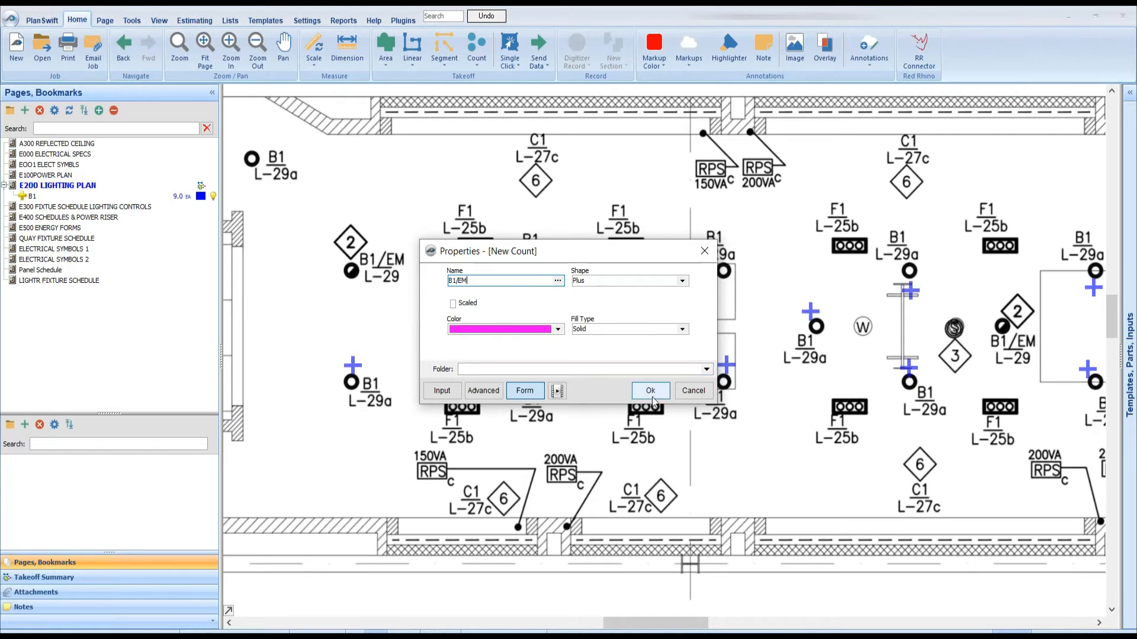
pyautogui.press('Return')
# Place B1/EM count markers on the four B1/EM fixtures along the sales area and finish recording the count
pyautogui.scroll(4, 500, 291)
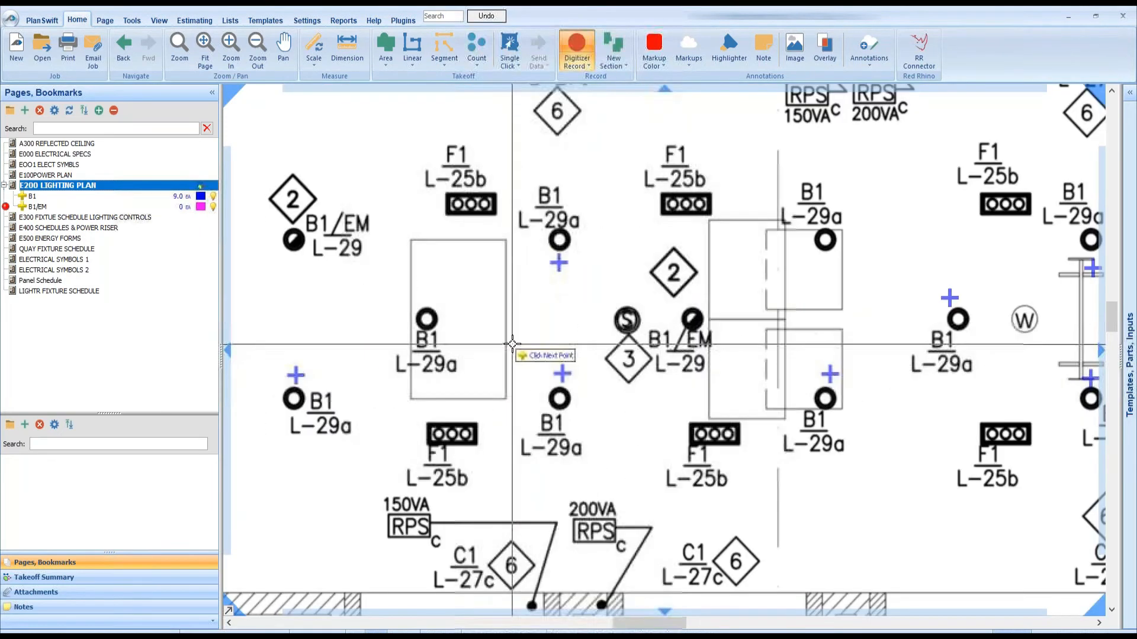
pyautogui.moveTo(500, 291); pyautogui.dragTo(785, 257)
pyautogui.click(585, 238)
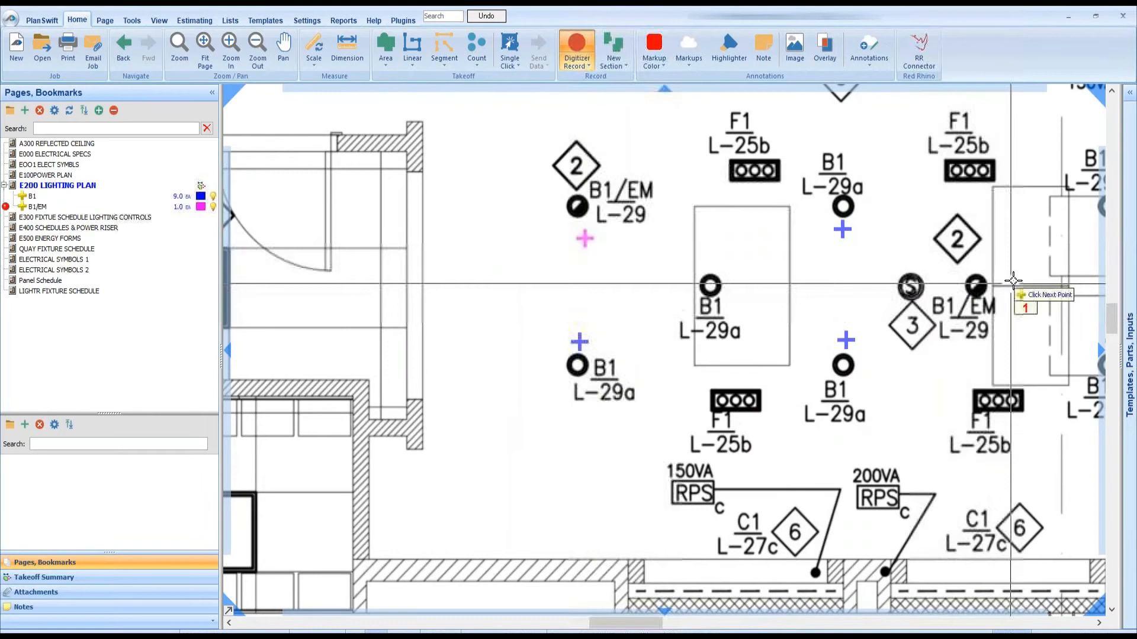
pyautogui.click(990, 263)
pyautogui.moveTo(986, 350)
pyautogui.mouseDown()
pyautogui.moveTo(641, 368)
pyautogui.moveTo(550, 385)
pyautogui.moveTo(486, 356)
pyautogui.moveTo(474, 330)
pyautogui.mouseUp()
pyautogui.click(912, 244)
pyautogui.moveTo(949, 324); pyautogui.dragTo(545, 333)
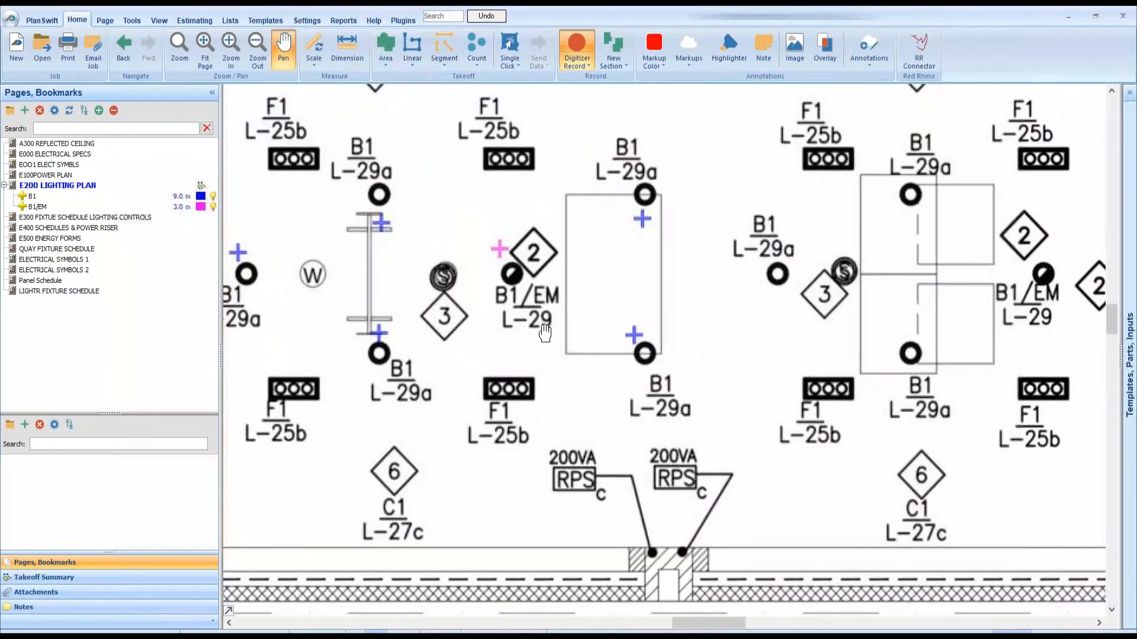
pyautogui.click(1037, 245)
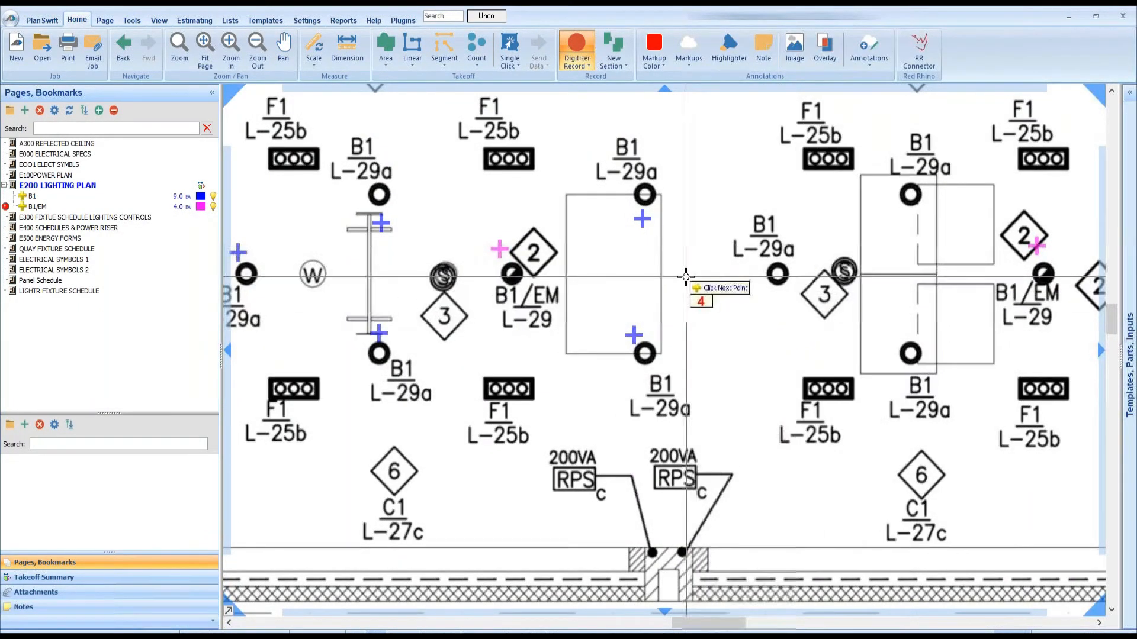
pyautogui.click(577, 46)
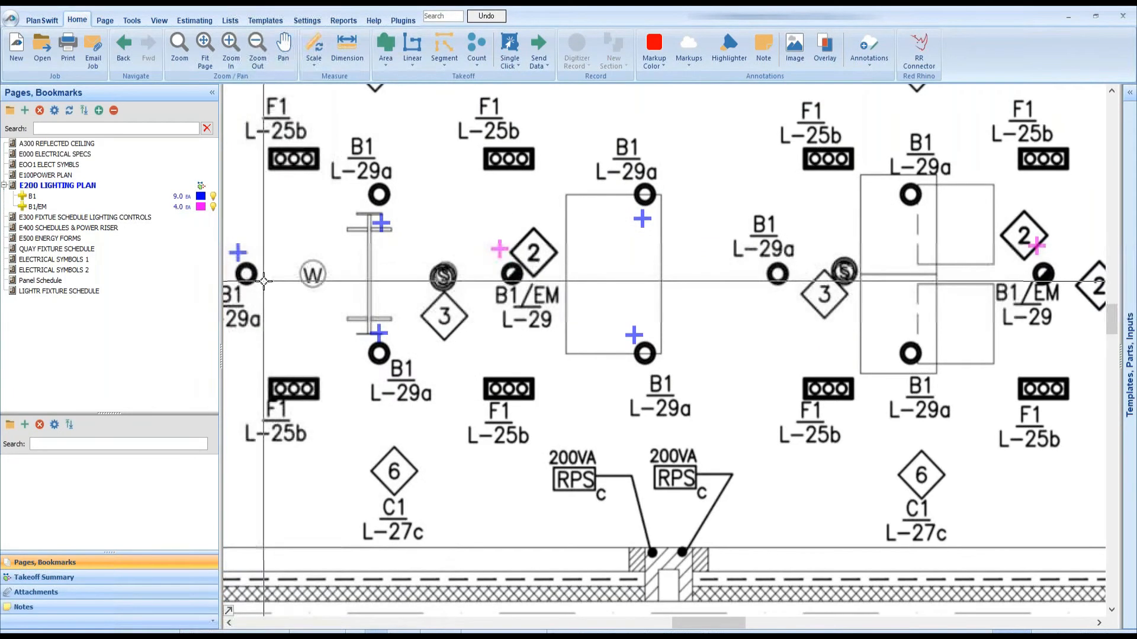
# Look over the C1 tape lighting along the walls and set the E200 LIGHTING PLAN scale to 1/4" = 1' 0"
pyautogui.click(184, 198)
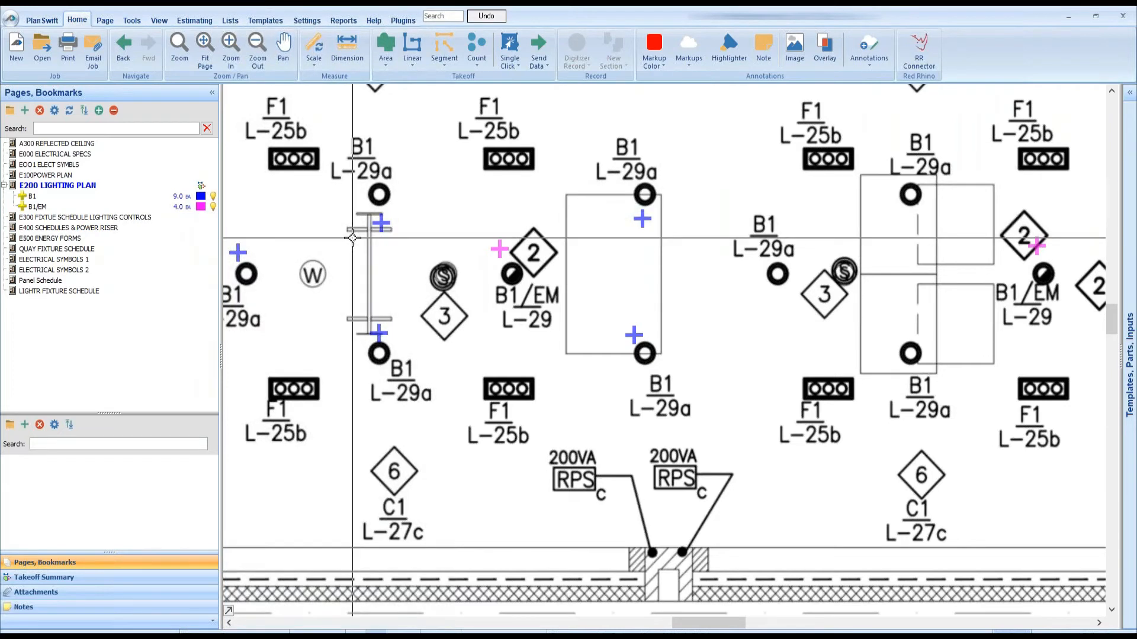
pyautogui.moveTo(434, 241)
pyautogui.mouseDown()
pyautogui.moveTo(495, 411)
pyautogui.moveTo(586, 453)
pyautogui.mouseUp()
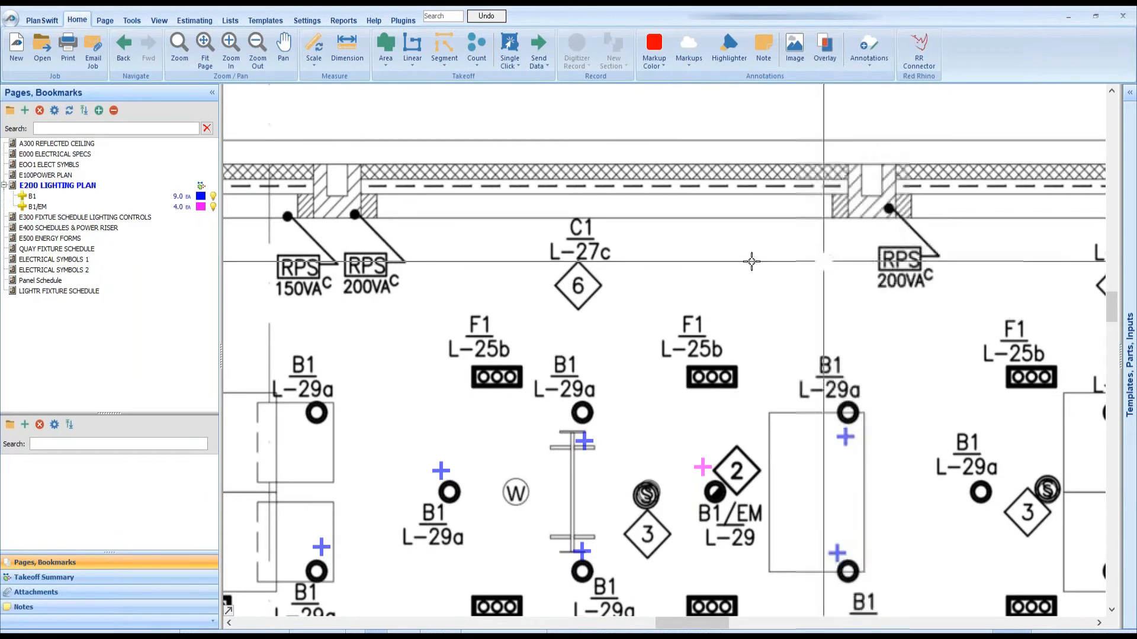
pyautogui.moveTo(536, 243)
pyautogui.mouseDown()
pyautogui.moveTo(782, 299)
pyautogui.moveTo(1000, 270)
pyautogui.mouseUp()
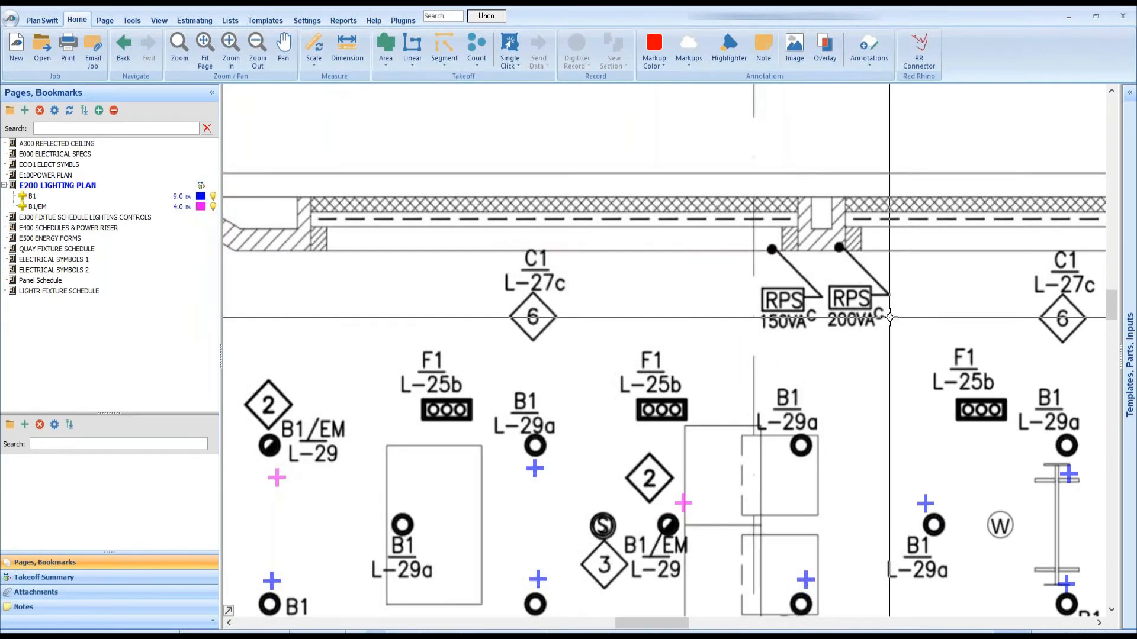
pyautogui.scroll(-3, 890, 318)
pyautogui.moveTo(894, 368); pyautogui.dragTo(655, 328)
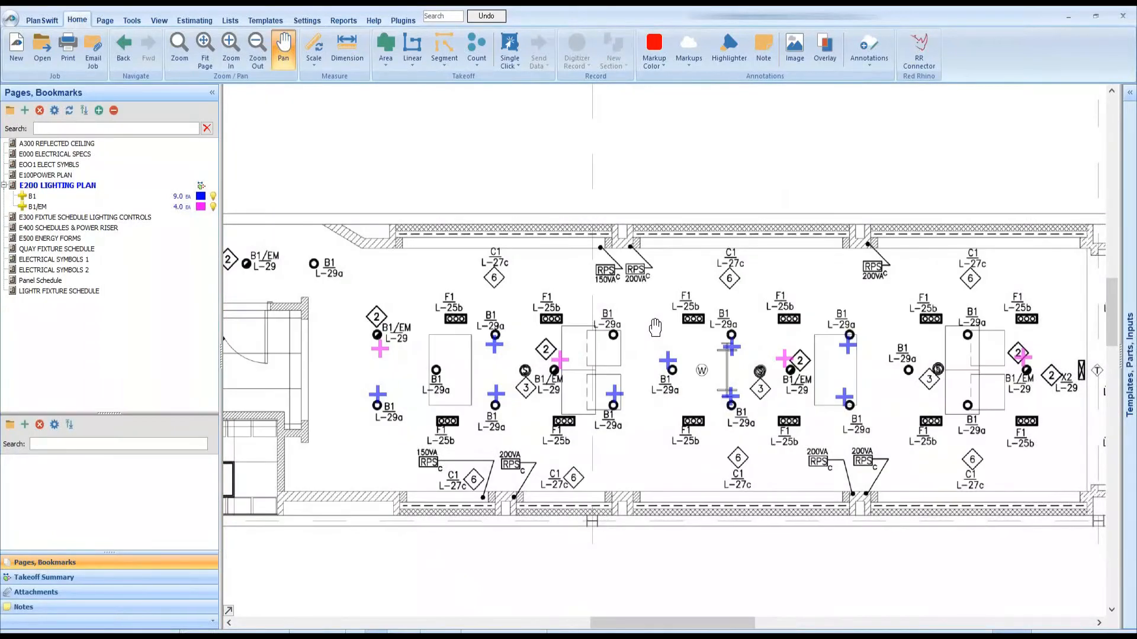
pyautogui.press('Escape')
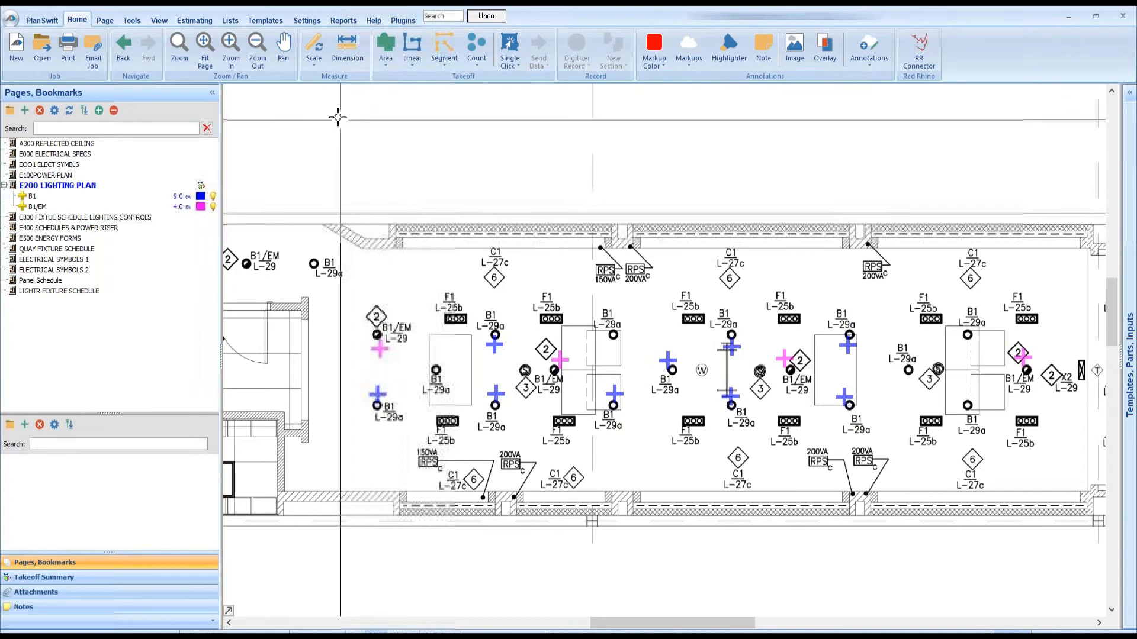
pyautogui.click(313, 59)
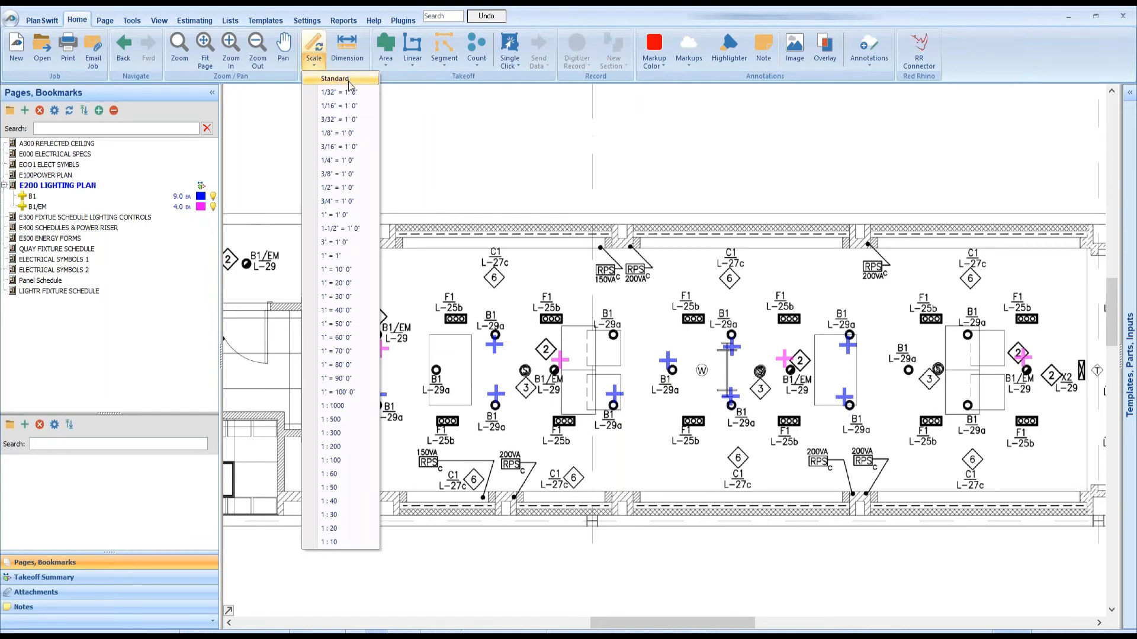
pyautogui.click(354, 160)
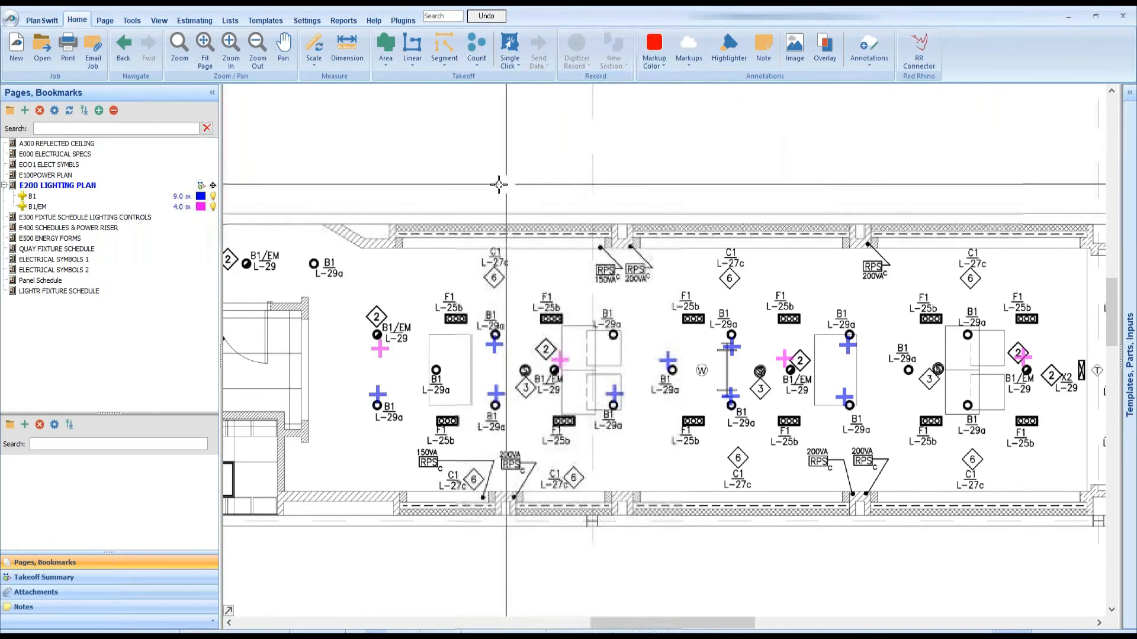
# Measure the C1 tape light run along the upper wall's first bay with the Dimension tool
pyautogui.click(348, 50)
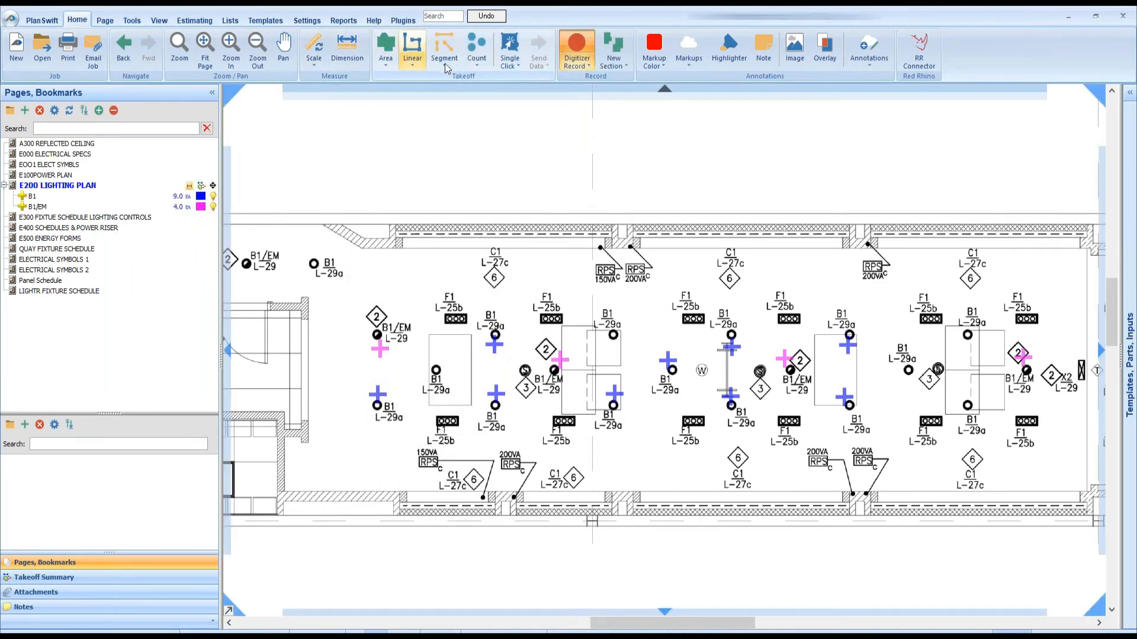
pyautogui.click(574, 59)
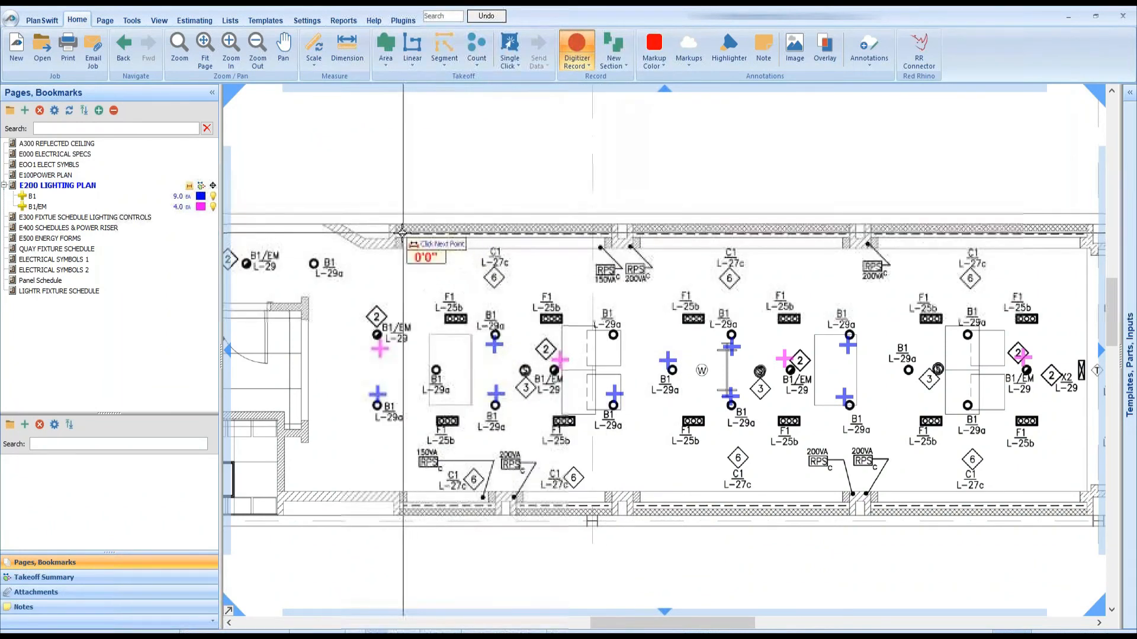
pyautogui.click(402, 233)
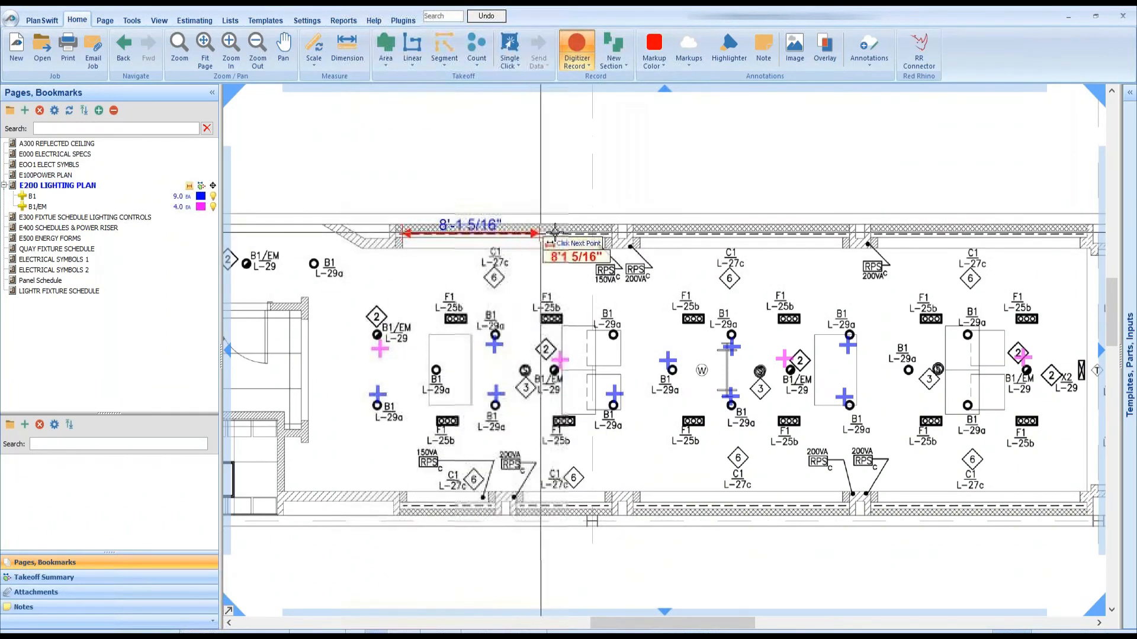
pyautogui.click(610, 233)
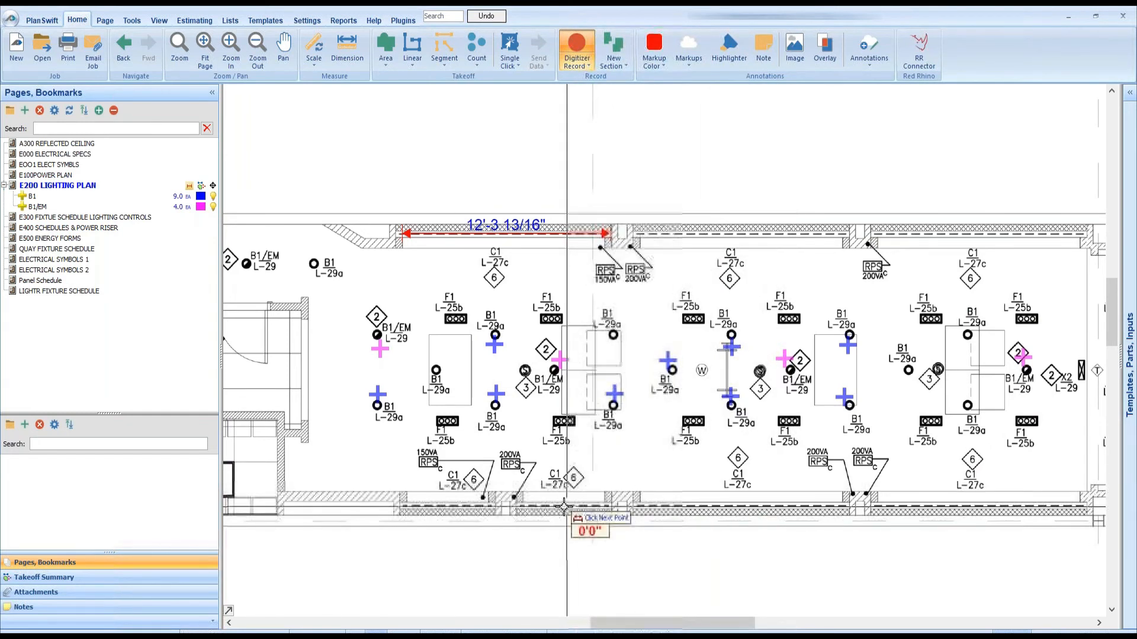
# Measure the C1 tape light run along the lower wall between the first two wall piers
pyautogui.click(577, 52)
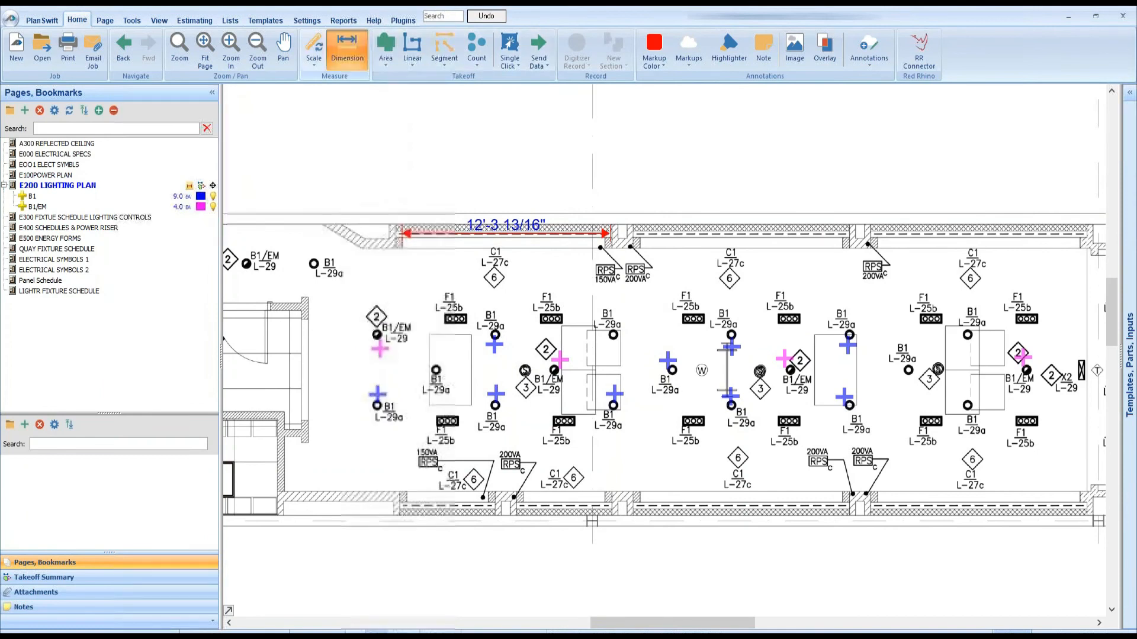
pyautogui.click(577, 52)
pyautogui.click(522, 506)
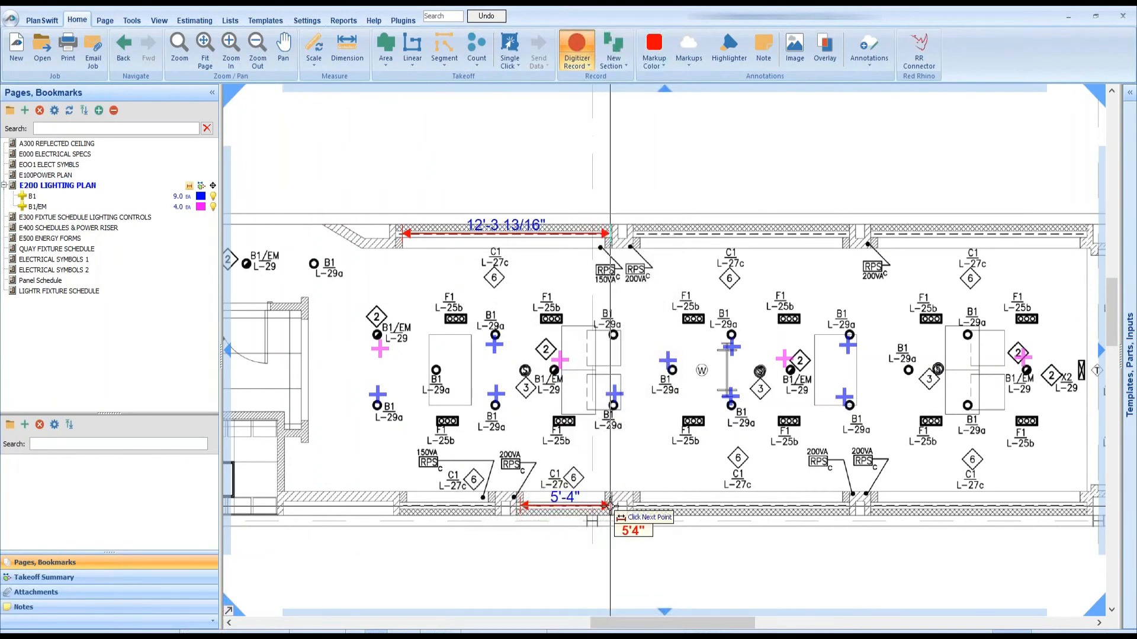
pyautogui.click(609, 506)
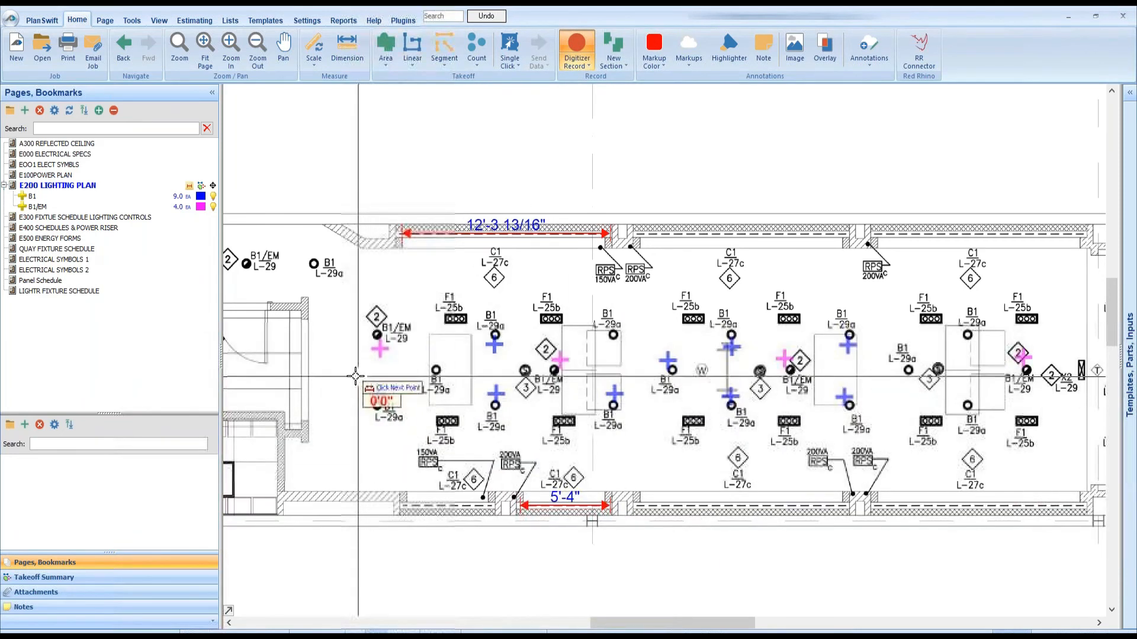
# Review the B1 and B1/EM manufacturer and model details on the LIGHTR FIXTURE SCHEDULE page and select the B1 count takeoff
pyautogui.click(75, 292)
pyautogui.click(69, 292)
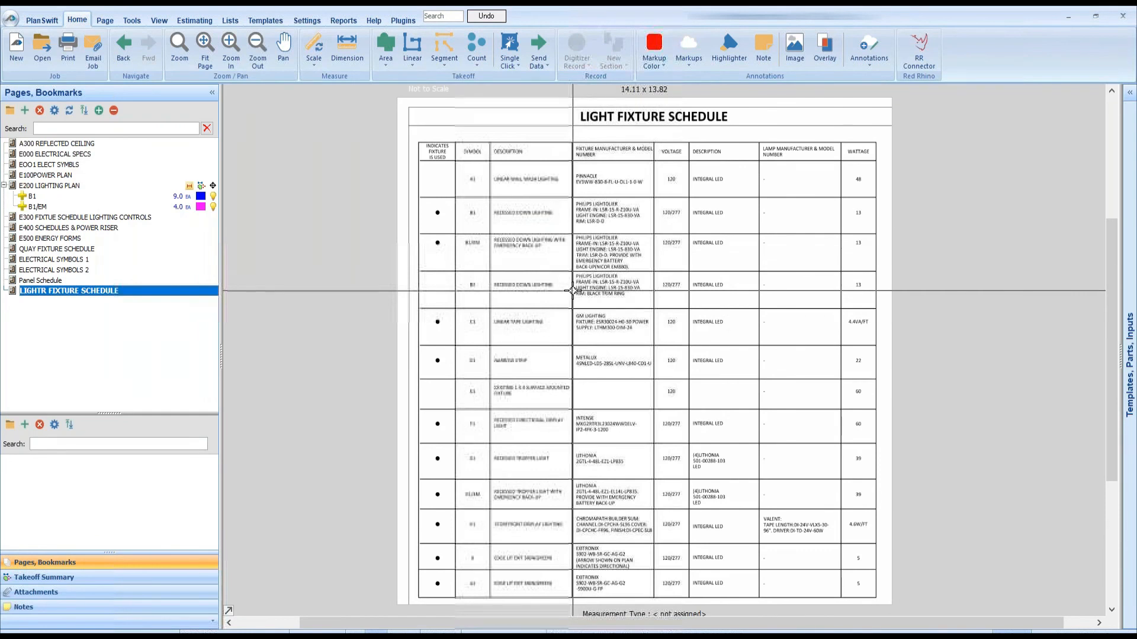
pyautogui.scroll(1, 570, 290)
pyautogui.moveTo(479, 228); pyautogui.dragTo(516, 336)
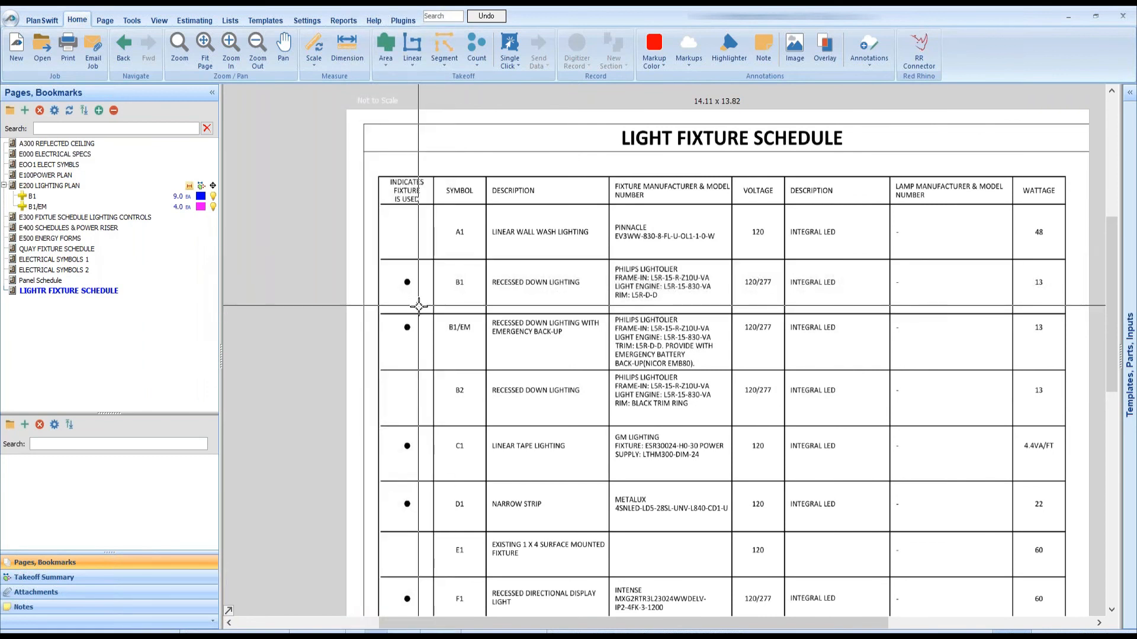
pyautogui.click(146, 207)
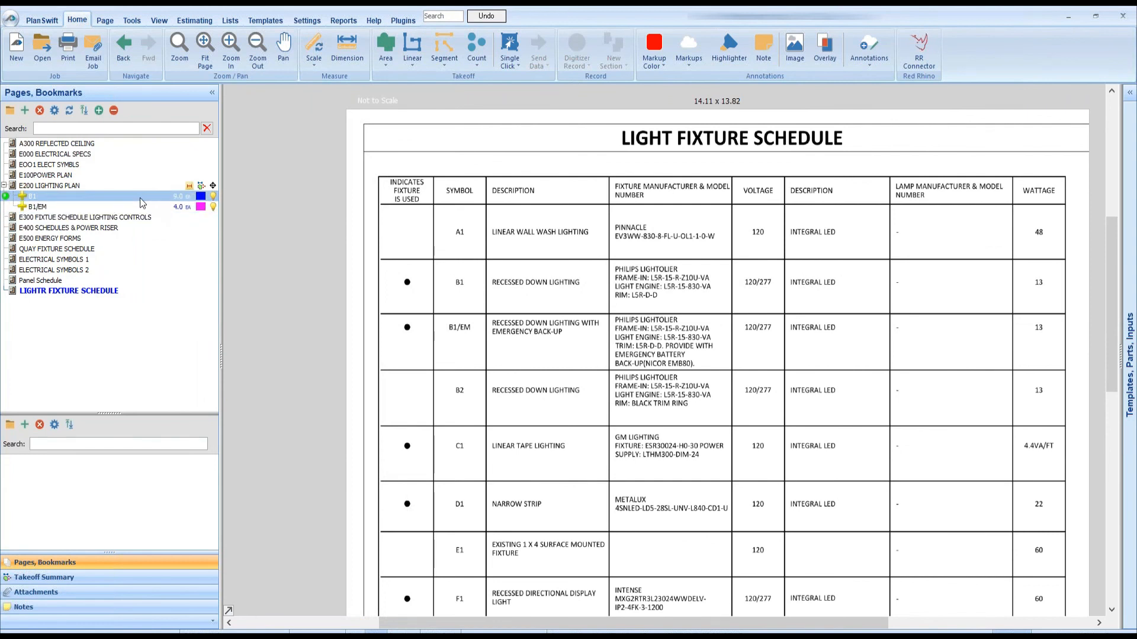